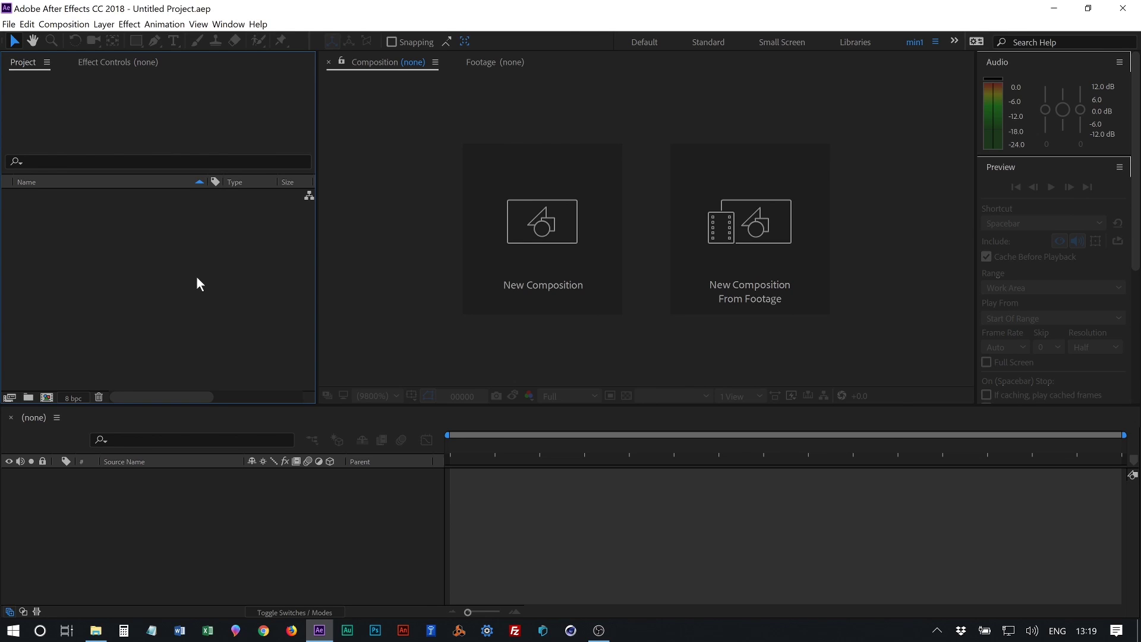
- Import house of horrors2.wav and build a composition from the footage
{"action": "right_click", "coordinate": [106, 259]}
{"action": "mouse_move", "coordinate": [173, 318]}
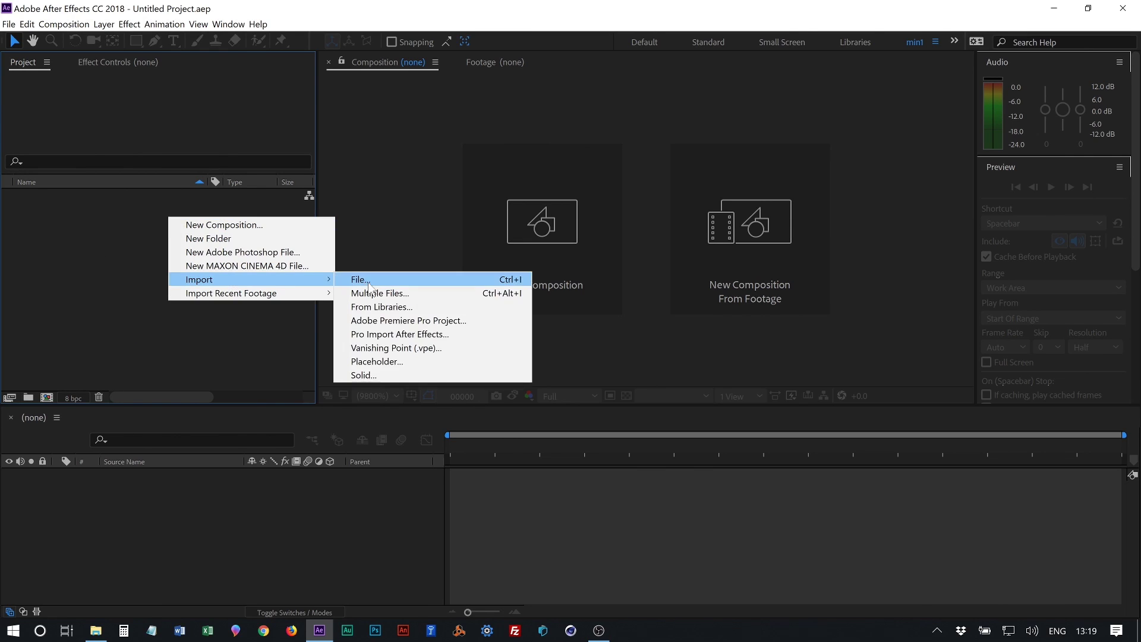
{"action": "left_click", "coordinate": [367, 290]}
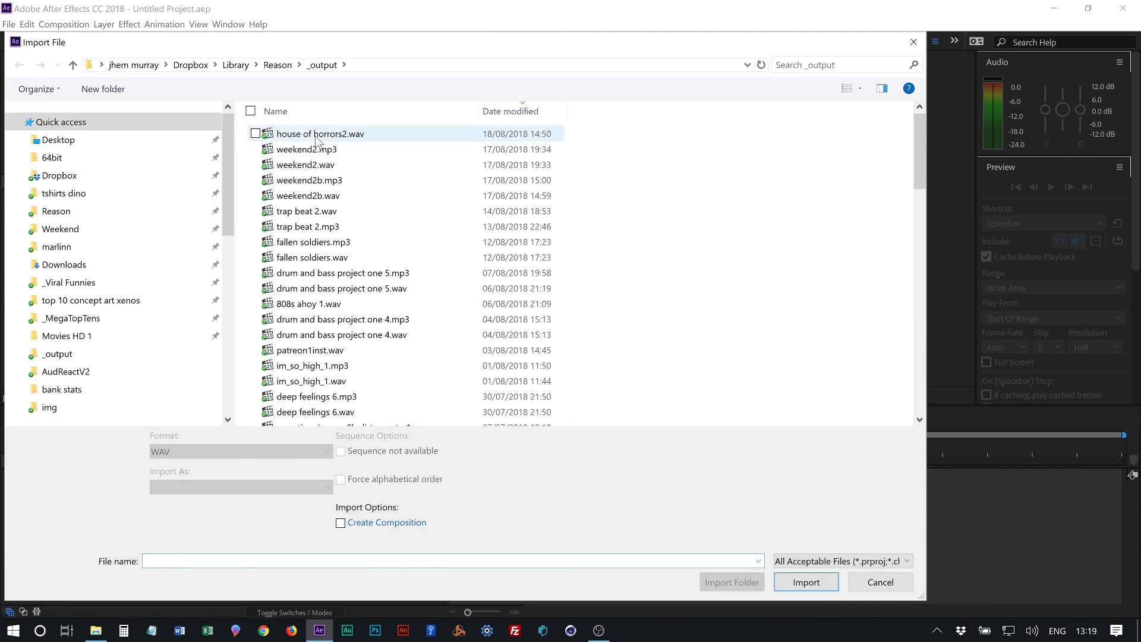
{"action": "double_click", "coordinate": [356, 143]}
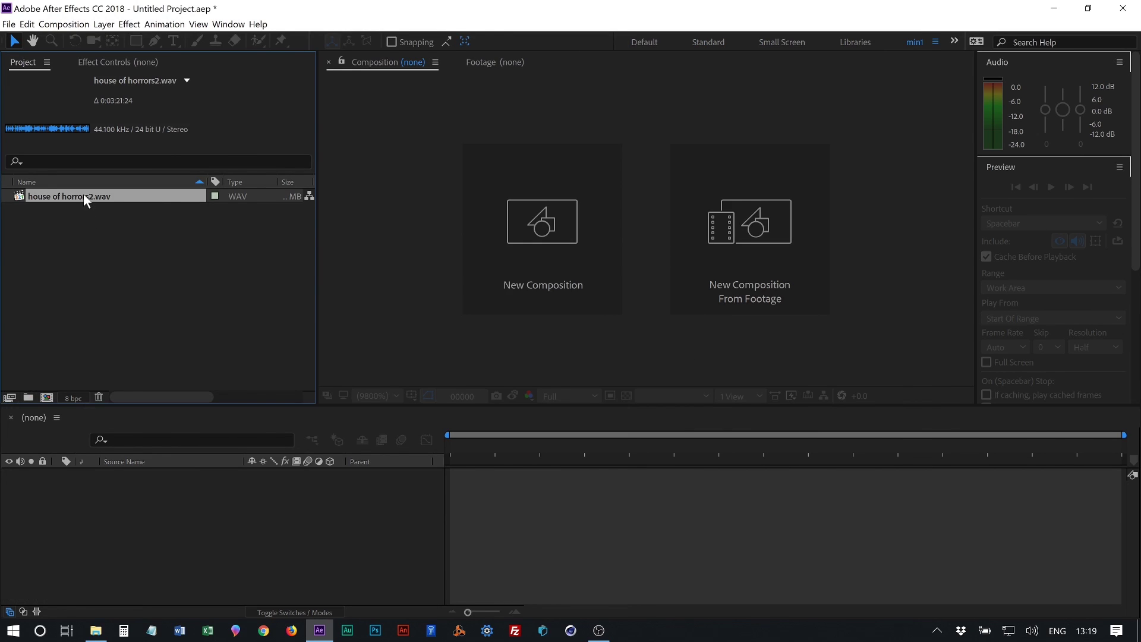
{"action": "left_click_drag", "start_coordinate": [51, 402], "coordinate": [51, 402]}
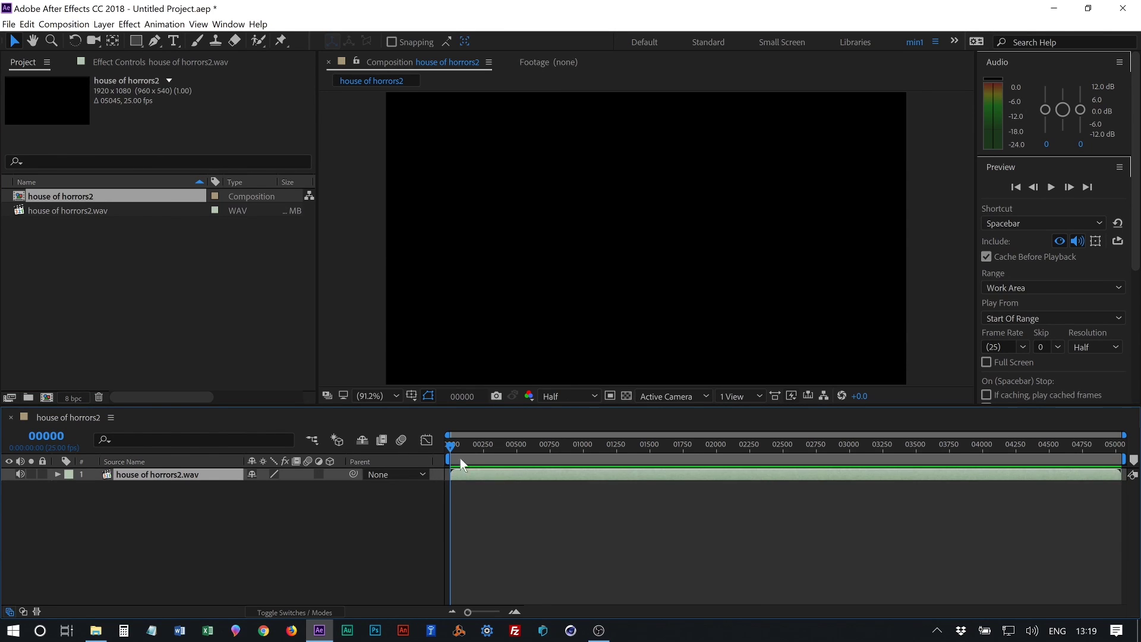
- Play and stop a preview of the house of horrors2 composition's audio
{"action": "left_click", "coordinate": [1051, 187]}
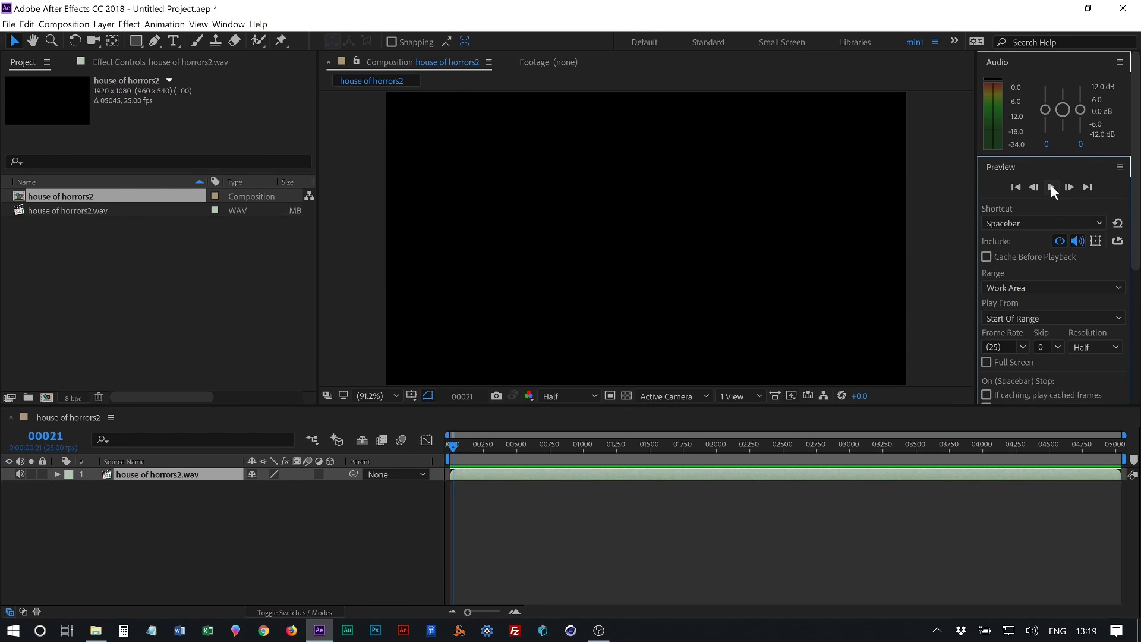
{"action": "left_click", "coordinate": [1051, 187]}
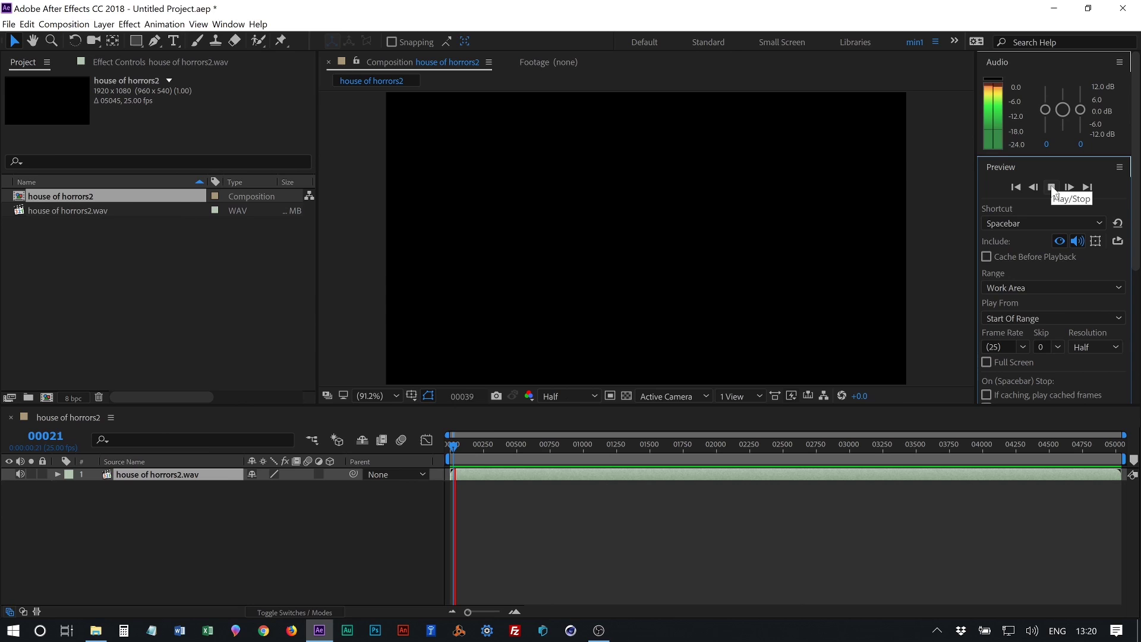
{"action": "left_click", "coordinate": [1051, 187]}
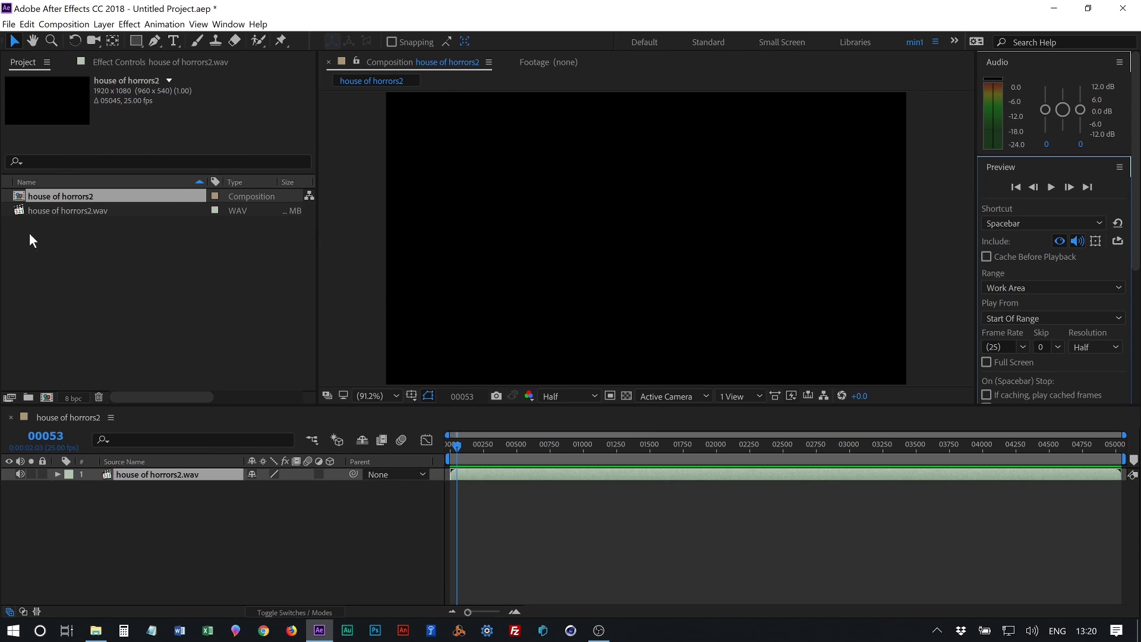
- Add a new solid layer with default settings, Dark Gray Solid 1, above the audio
{"action": "left_click", "coordinate": [104, 24]}
{"action": "mouse_move", "coordinate": [107, 39]}
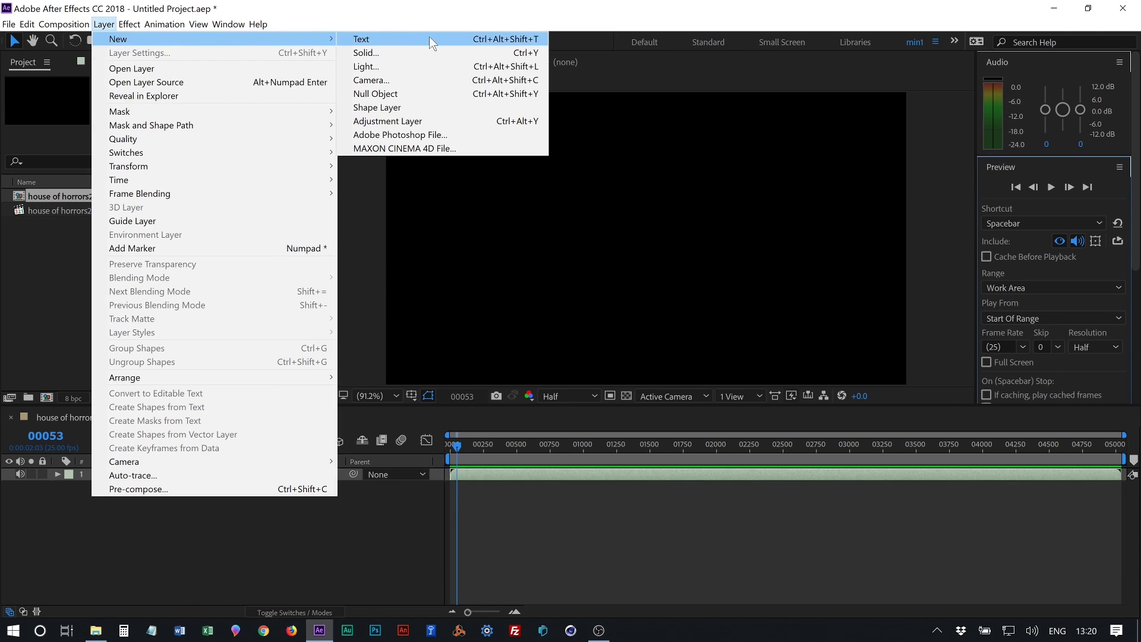
{"action": "left_click", "coordinate": [423, 55]}
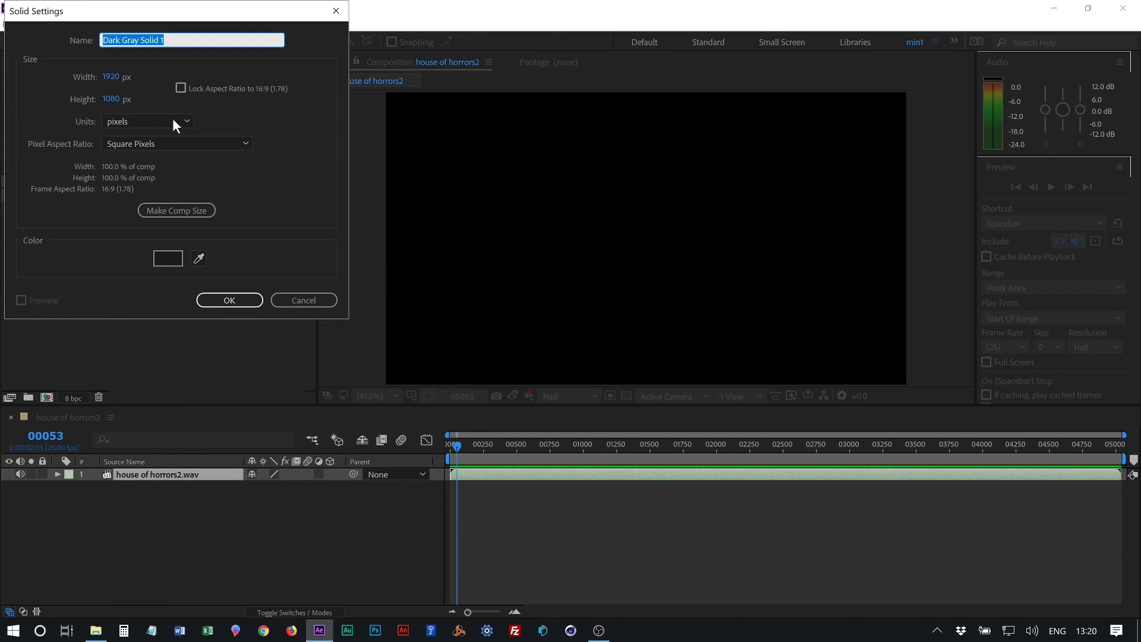
{"action": "left_click", "coordinate": [229, 299]}
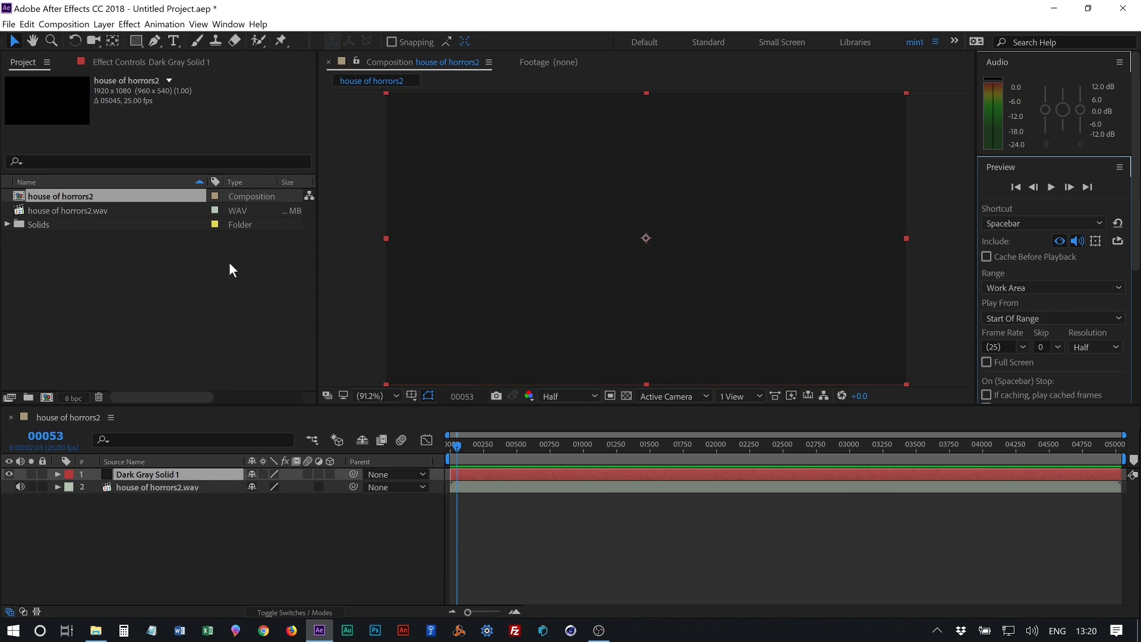
- Apply Generate > Audio Spectrum to the solid and raise its Thickness to 13.90
{"action": "left_click", "coordinate": [129, 23]}
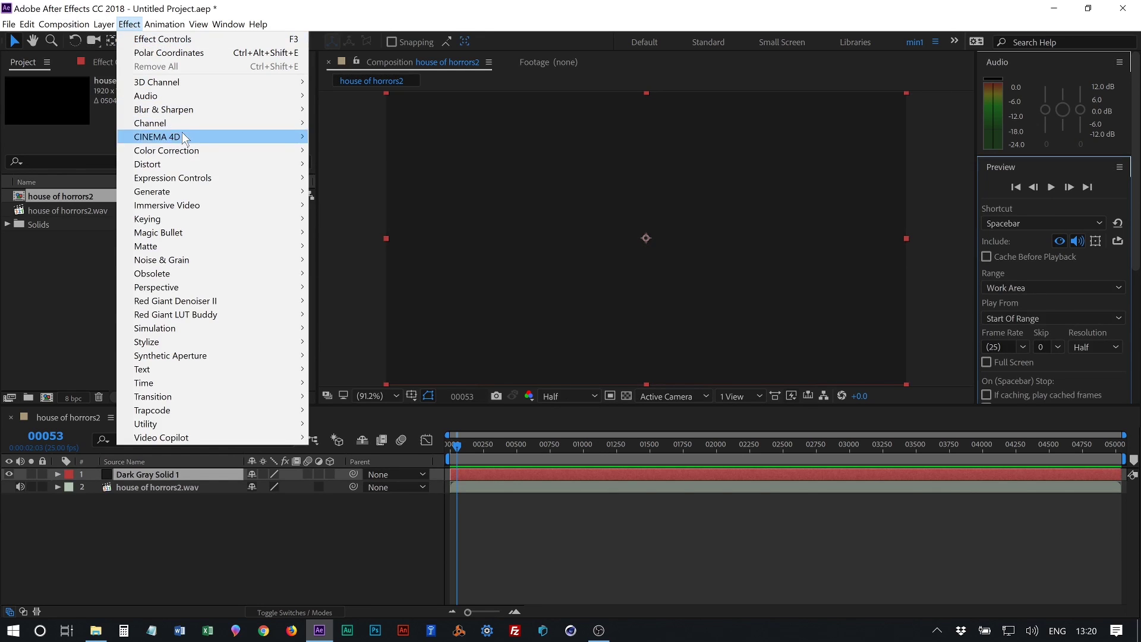
{"action": "mouse_move", "coordinate": [297, 191]}
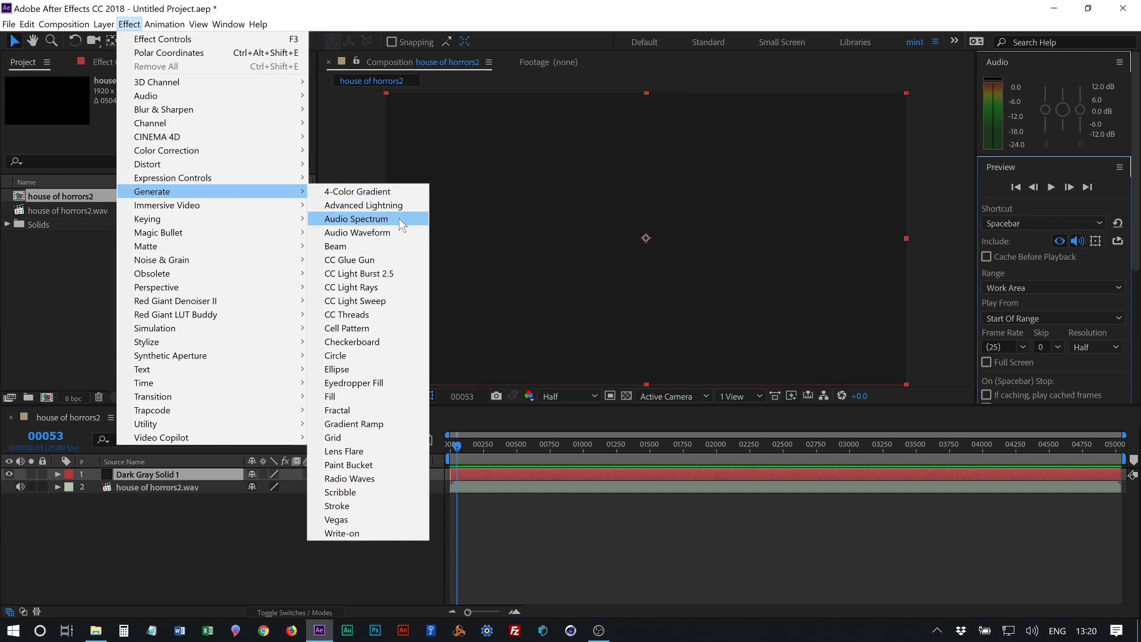
{"action": "left_click", "coordinate": [398, 219]}
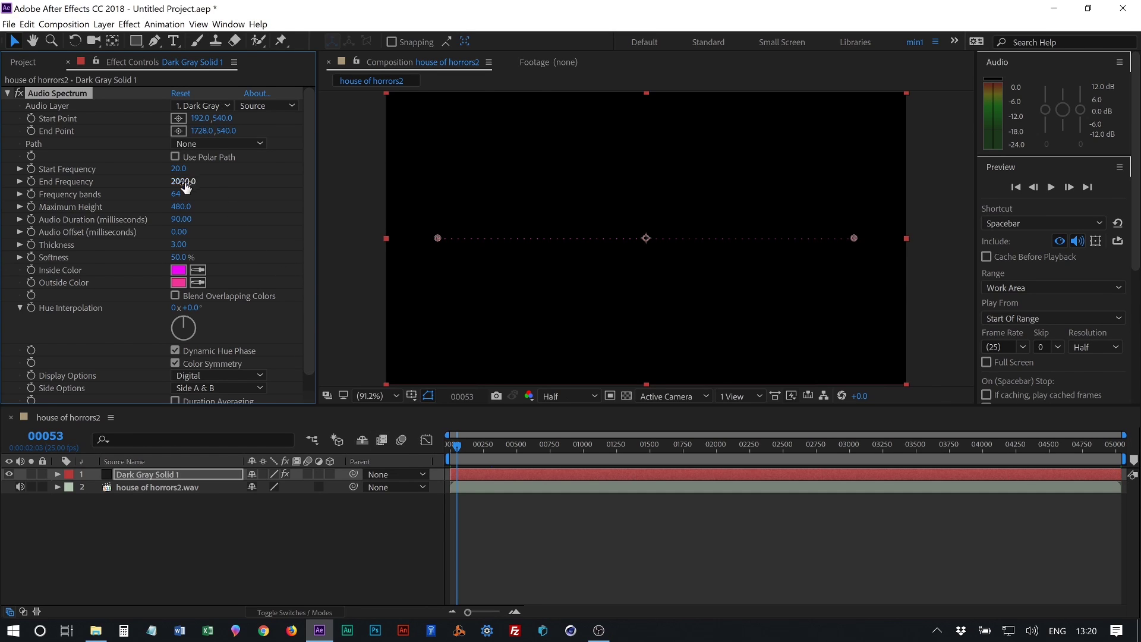
{"action": "left_click_drag", "start_coordinate": [182, 245], "coordinate": [263, 248]}
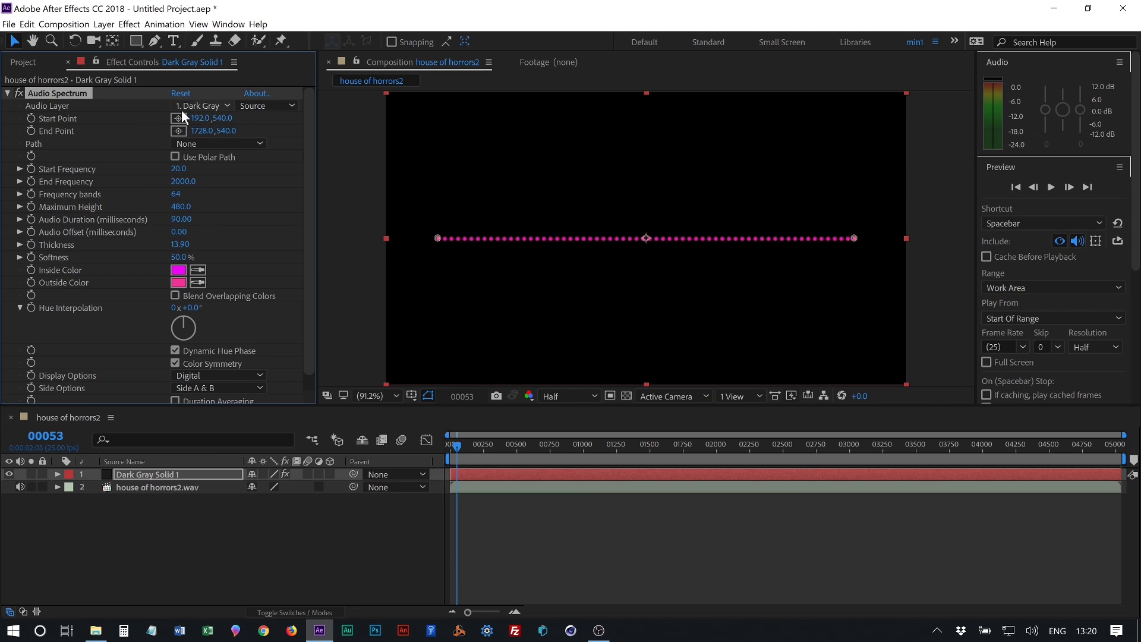
- Set the Audio Spectrum's Audio Layer to house of horrors2.wav and preview the spiking line
{"action": "left_click", "coordinate": [202, 105]}
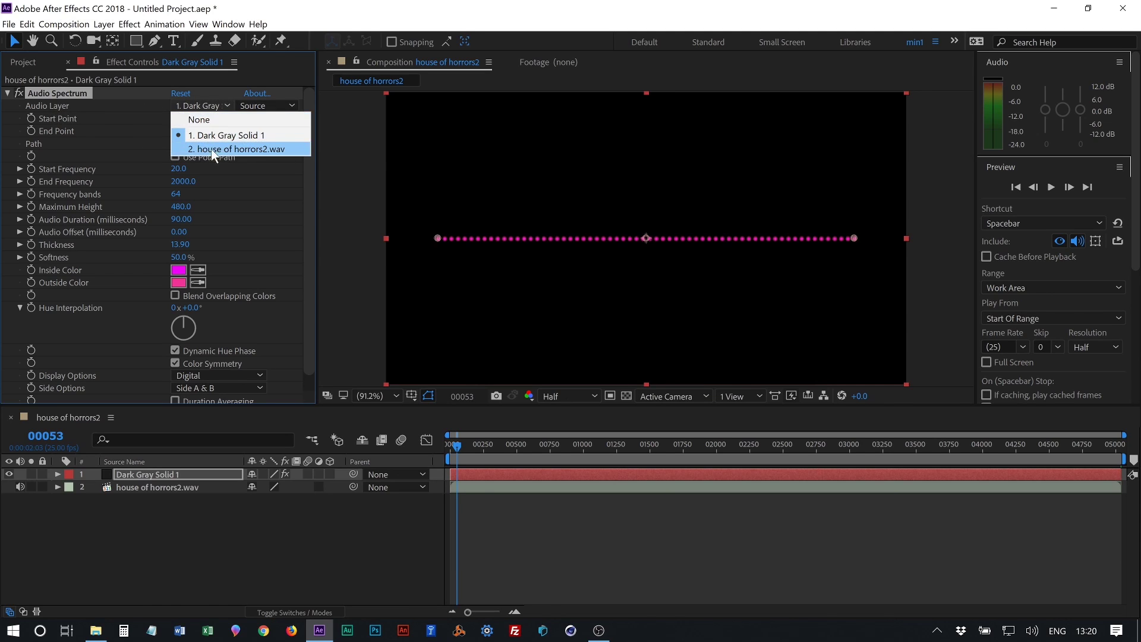
{"action": "left_click", "coordinate": [238, 148]}
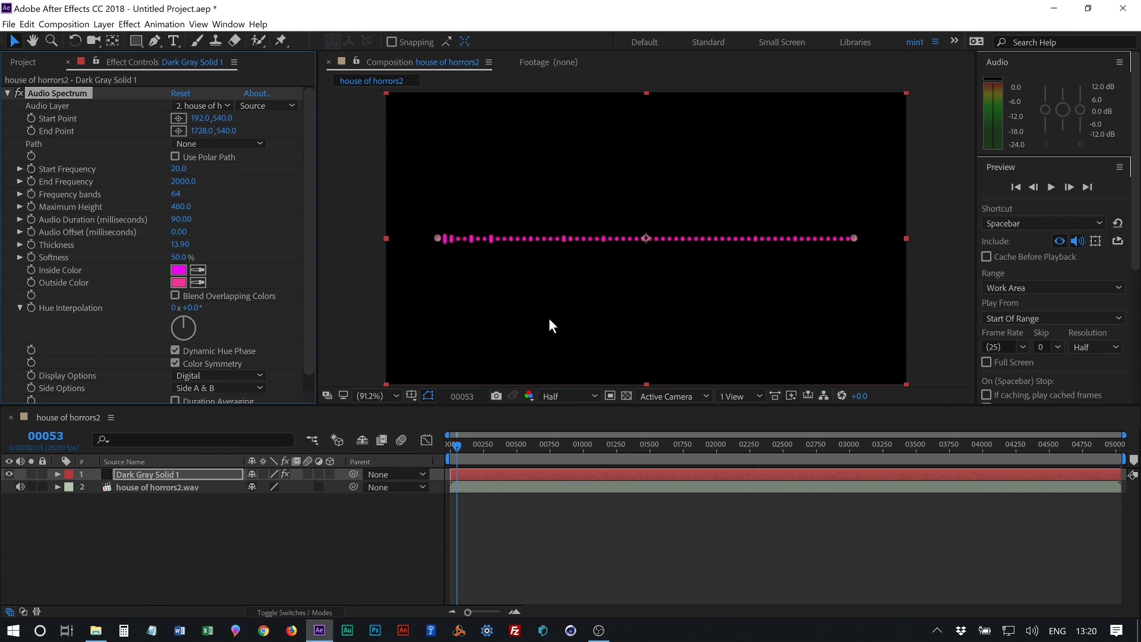
{"action": "left_click", "coordinate": [487, 445]}
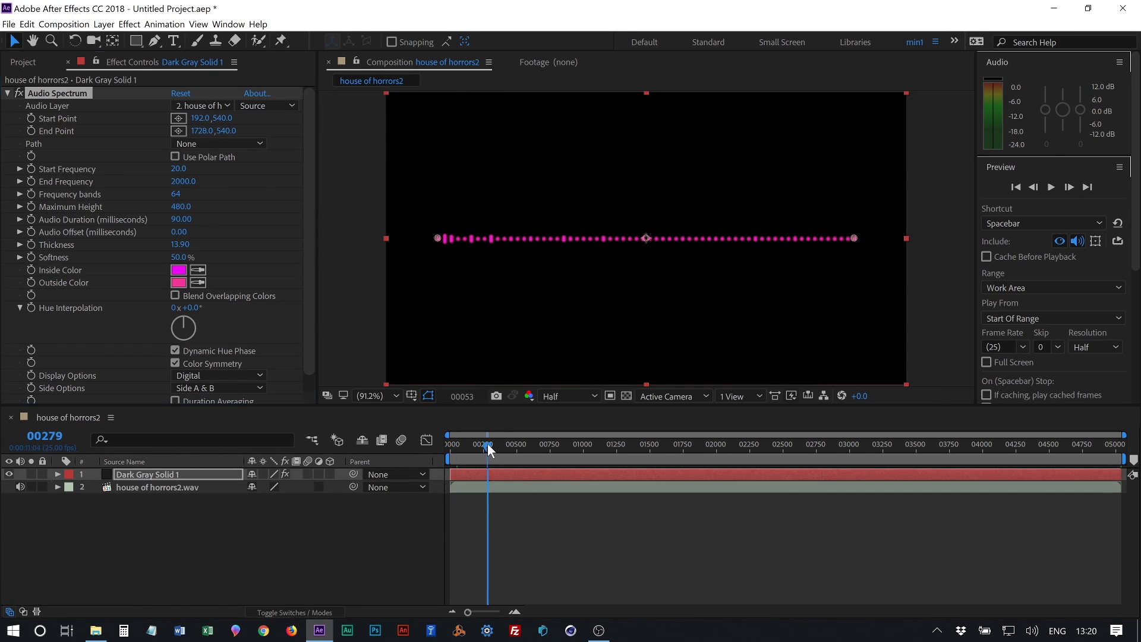
{"action": "left_click", "coordinate": [1049, 189]}
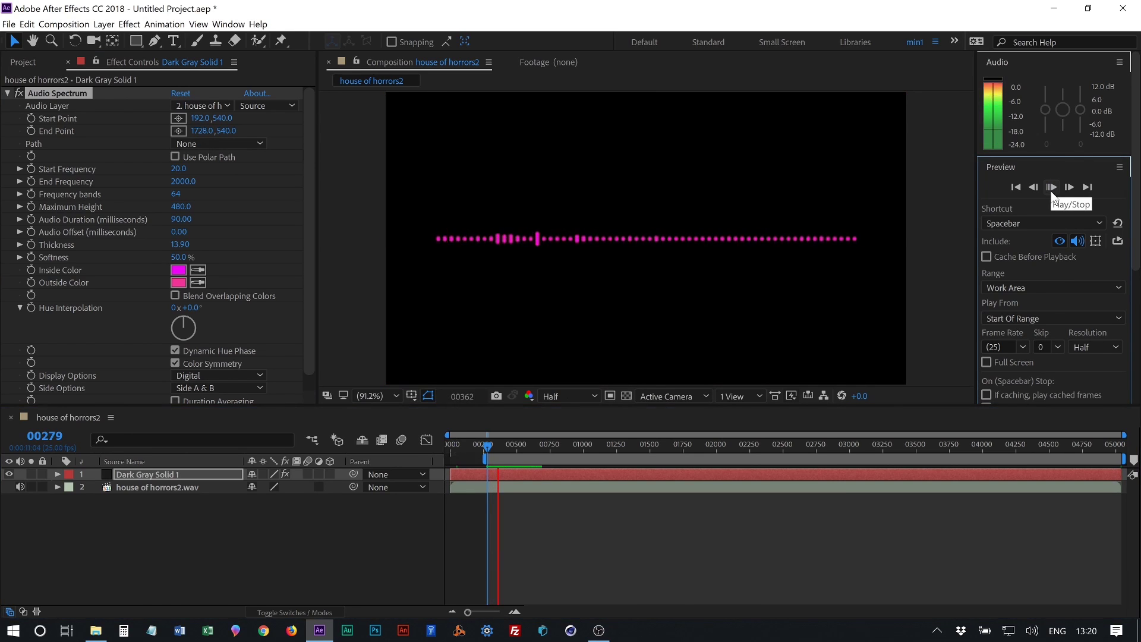
{"action": "left_click", "coordinate": [1051, 192]}
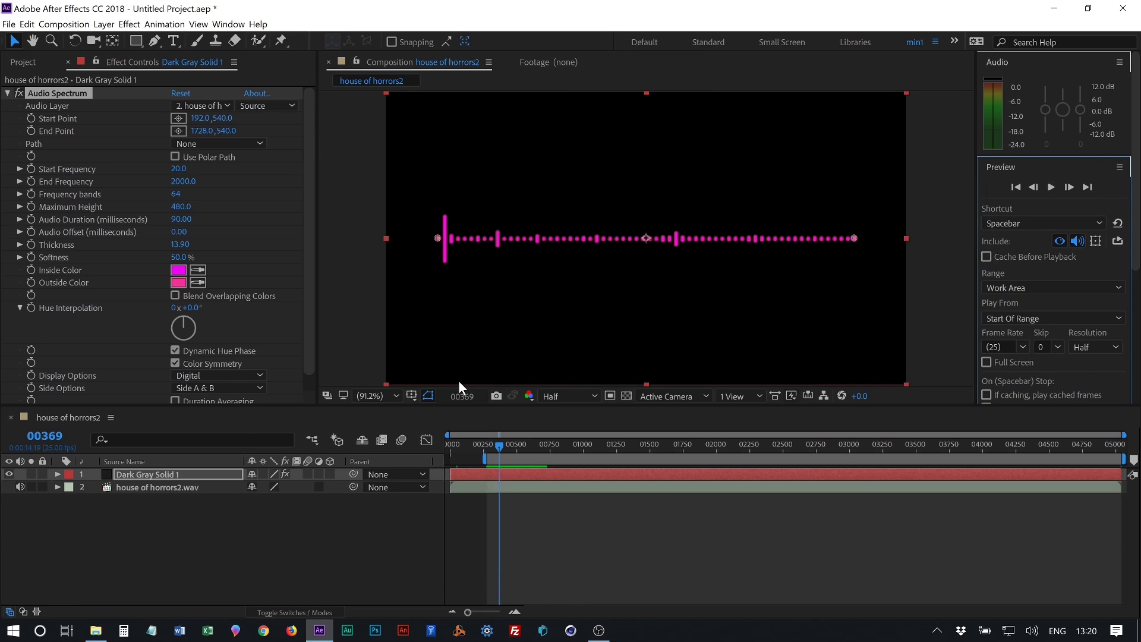
{"action": "left_click", "coordinate": [521, 445]}
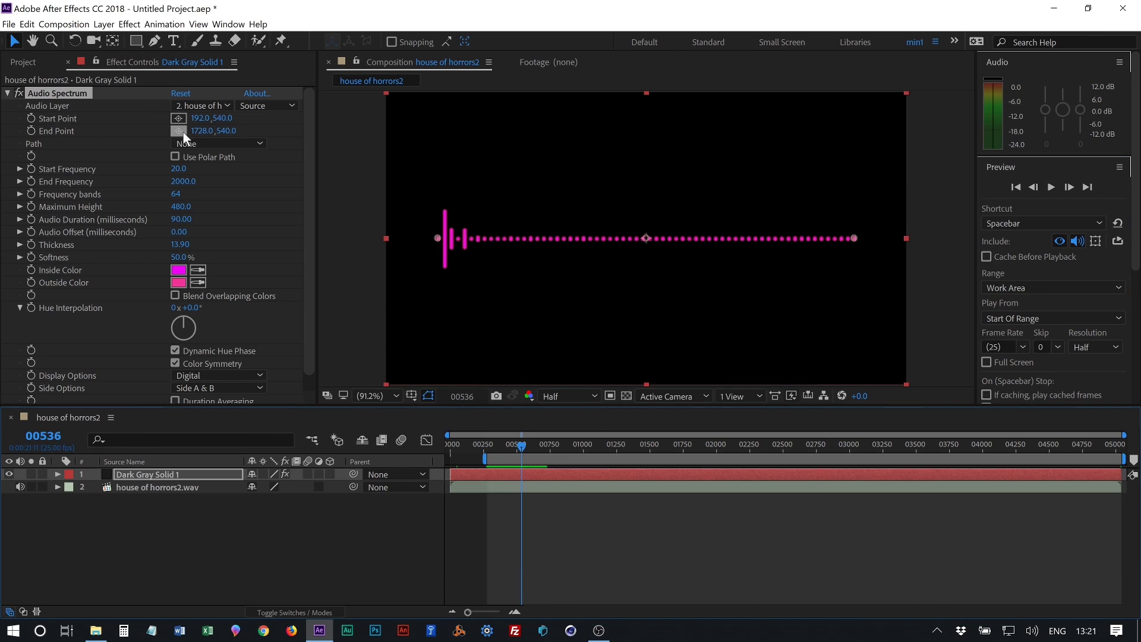
- Set the spectrum's Start Point X to 0 and End Point X to 1920
{"action": "left_click", "coordinate": [200, 118]}
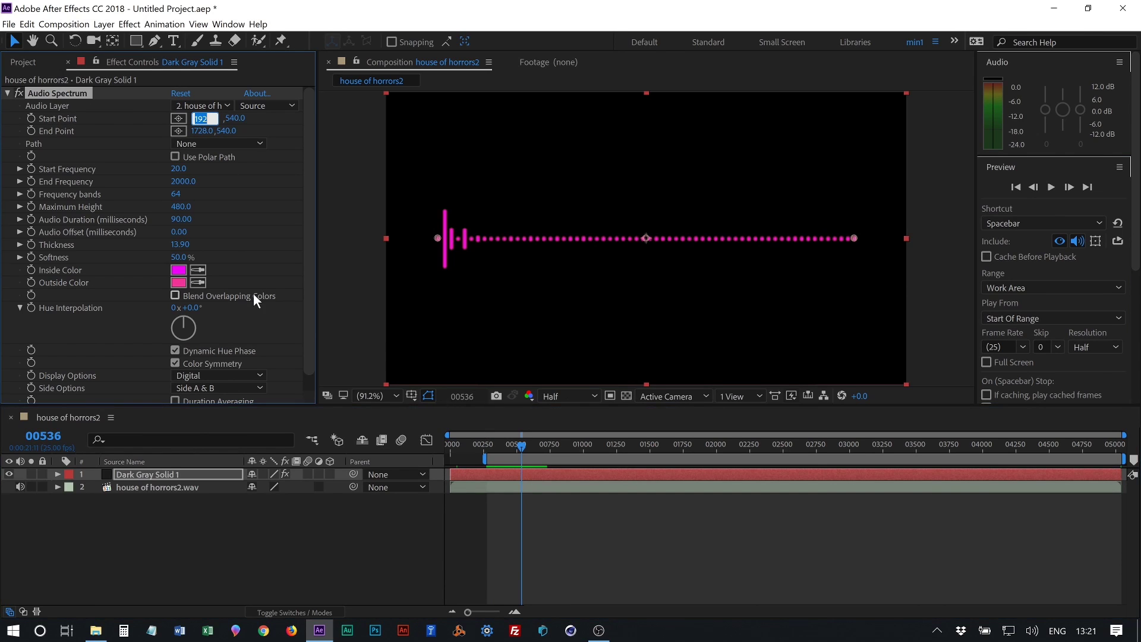
{"action": "type", "text": "0"}
{"action": "key", "text": "Return"}
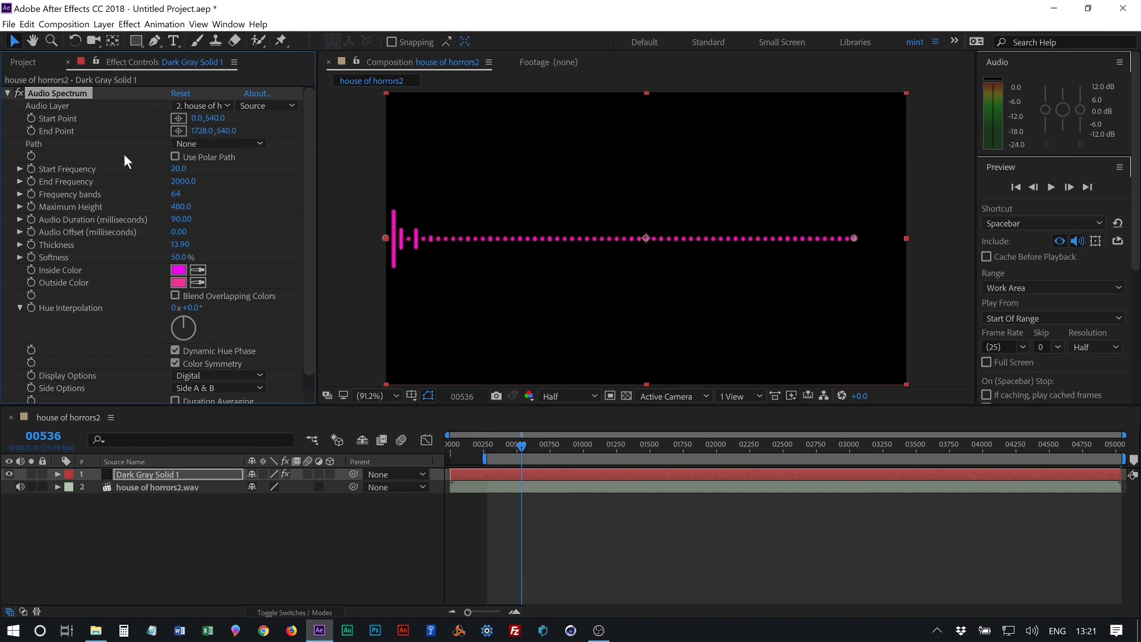
{"action": "left_click", "coordinate": [198, 132]}
{"action": "type", "text": "1920"}
{"action": "key", "text": "Return"}
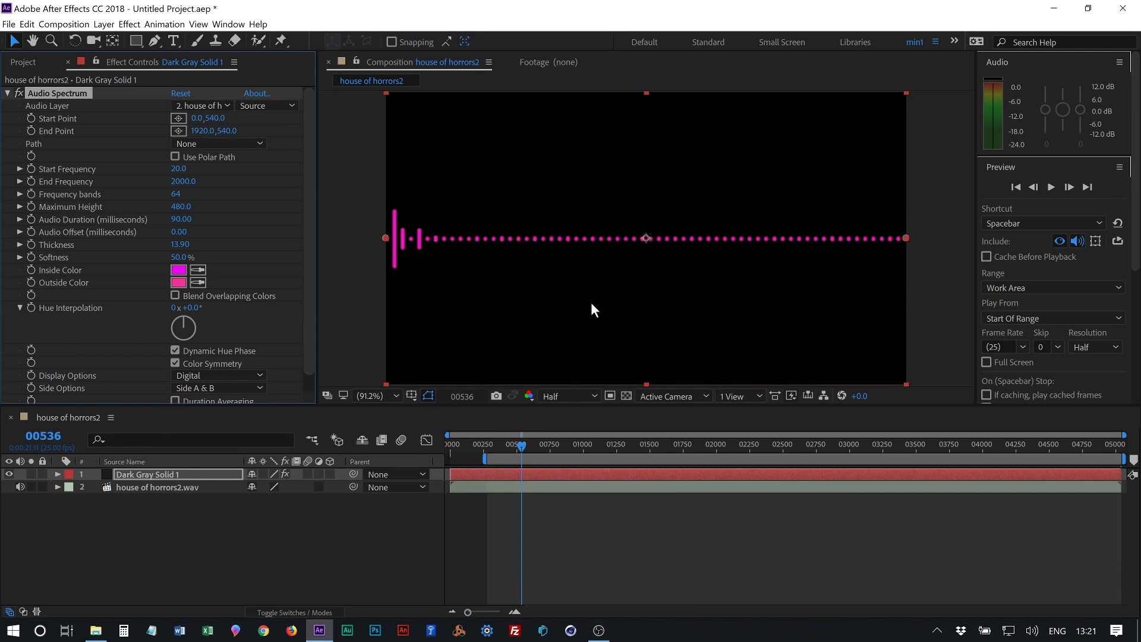
{"action": "scroll", "coordinate": [309, 197], "scroll_direction": "down", "scroll_amount": 1}
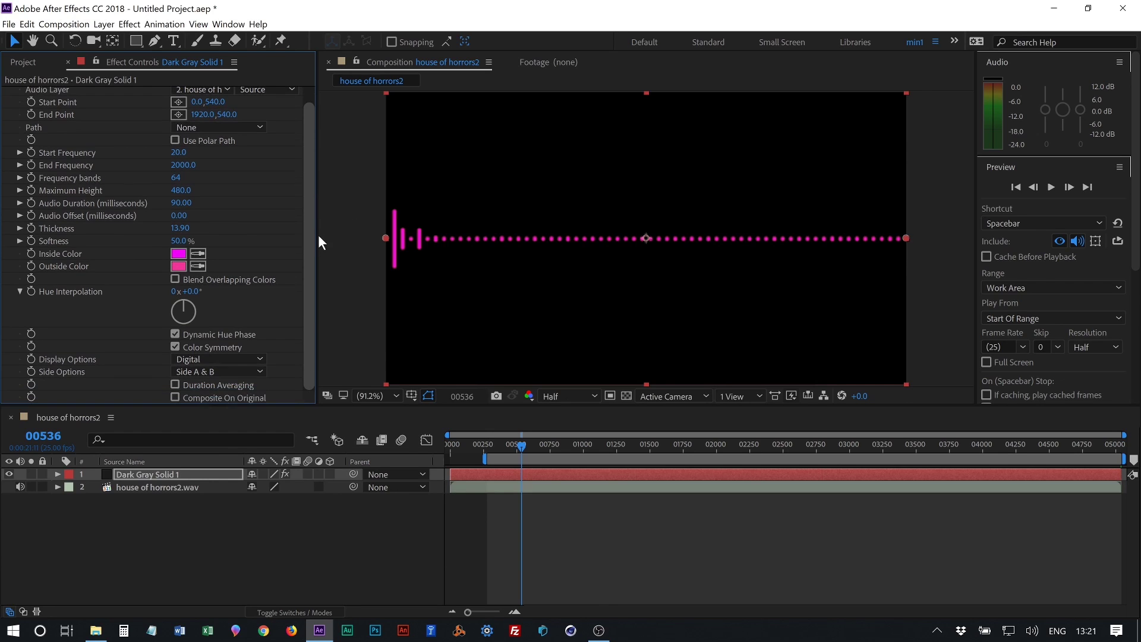
{"action": "scroll", "coordinate": [316, 233], "scroll_direction": "up", "scroll_amount": 1}
- Collapse the Audio Spectrum settings and apply Polar Coordinates to the solid
{"action": "left_click", "coordinate": [8, 93]}
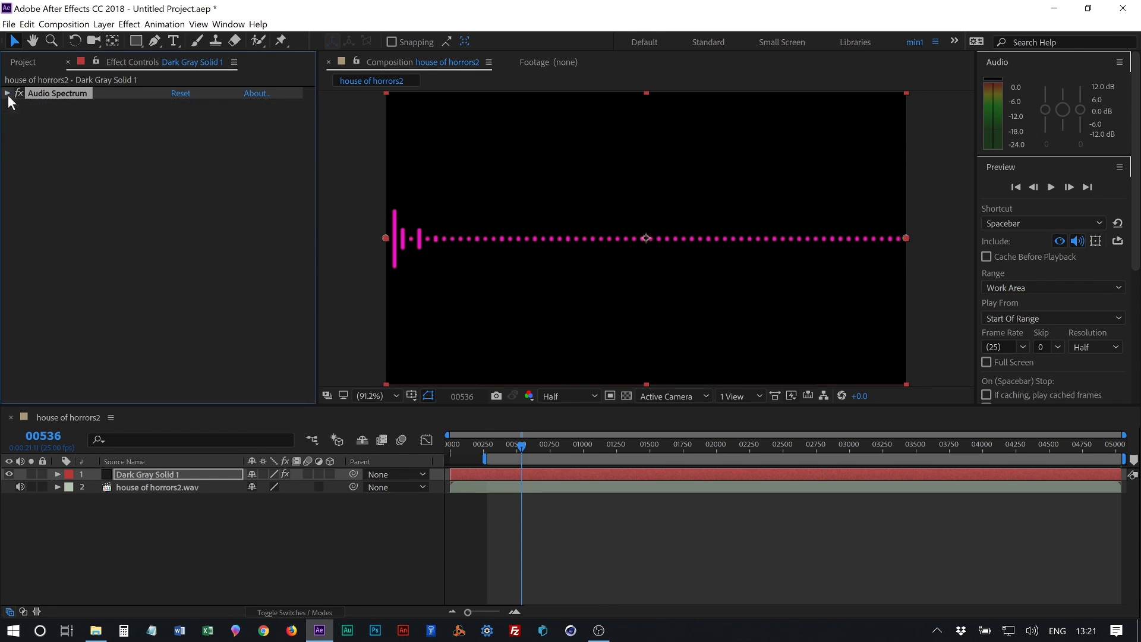
{"action": "left_click", "coordinate": [129, 25]}
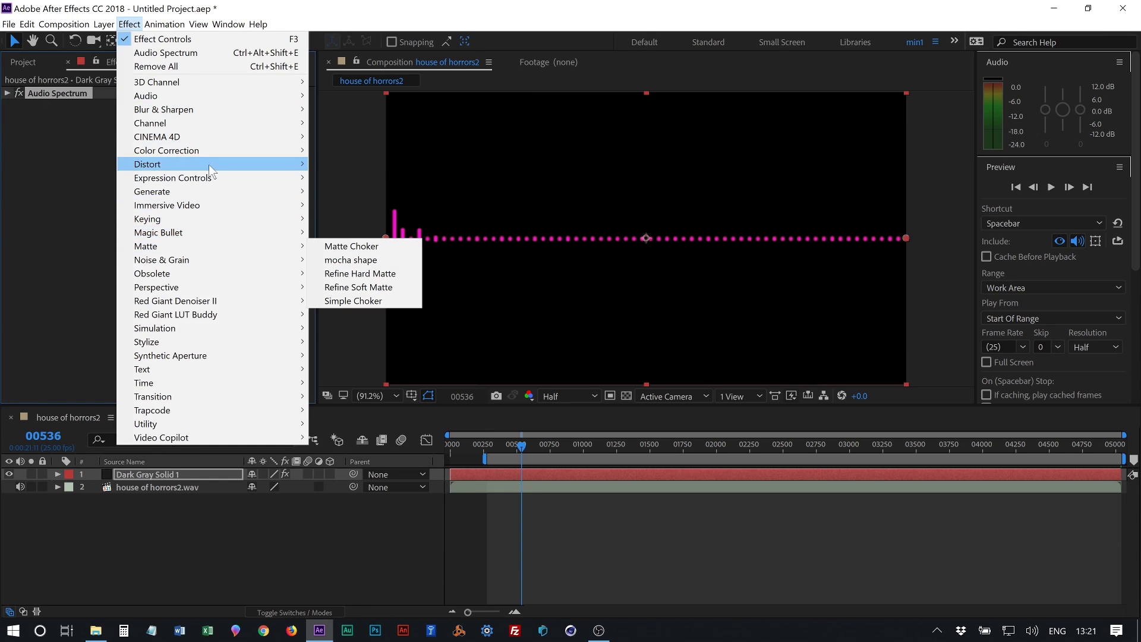
{"action": "mouse_move", "coordinate": [209, 163]}
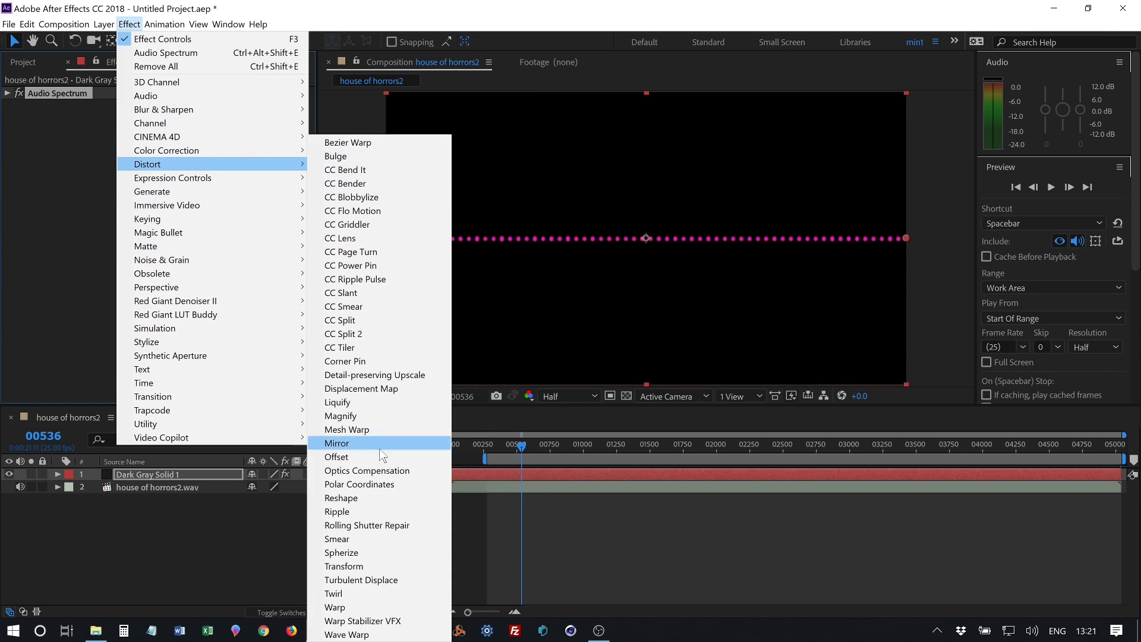
{"action": "left_click", "coordinate": [385, 486]}
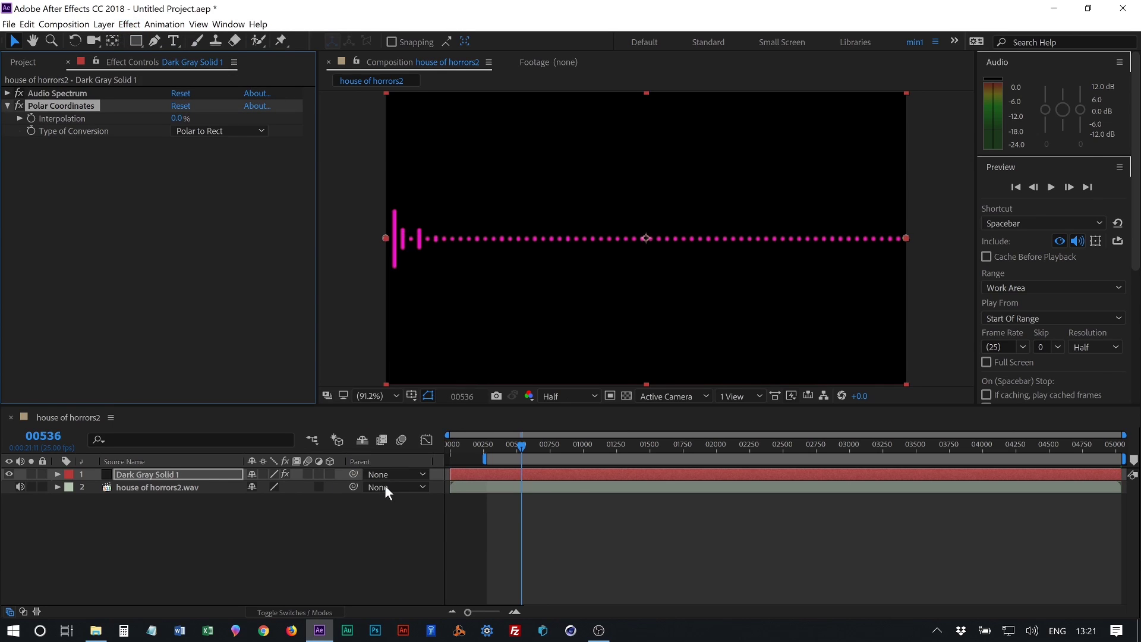
- Set Polar Coordinates to Rect to Polar with 100% Interpolation and preview the ring
{"action": "left_click", "coordinate": [190, 133]}
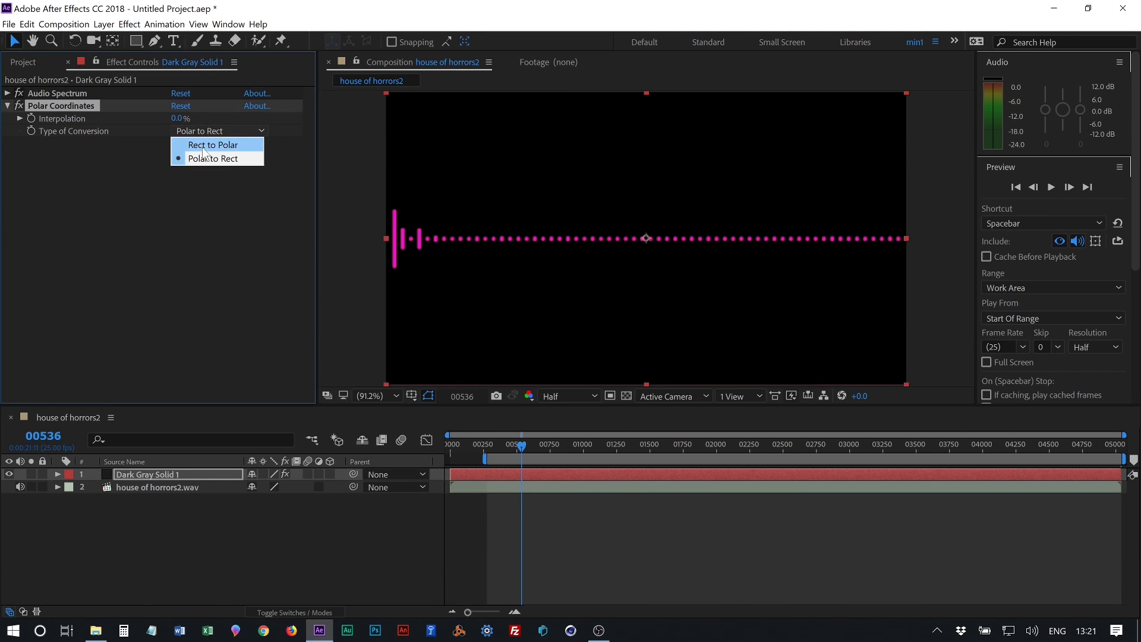
{"action": "left_click", "coordinate": [237, 147]}
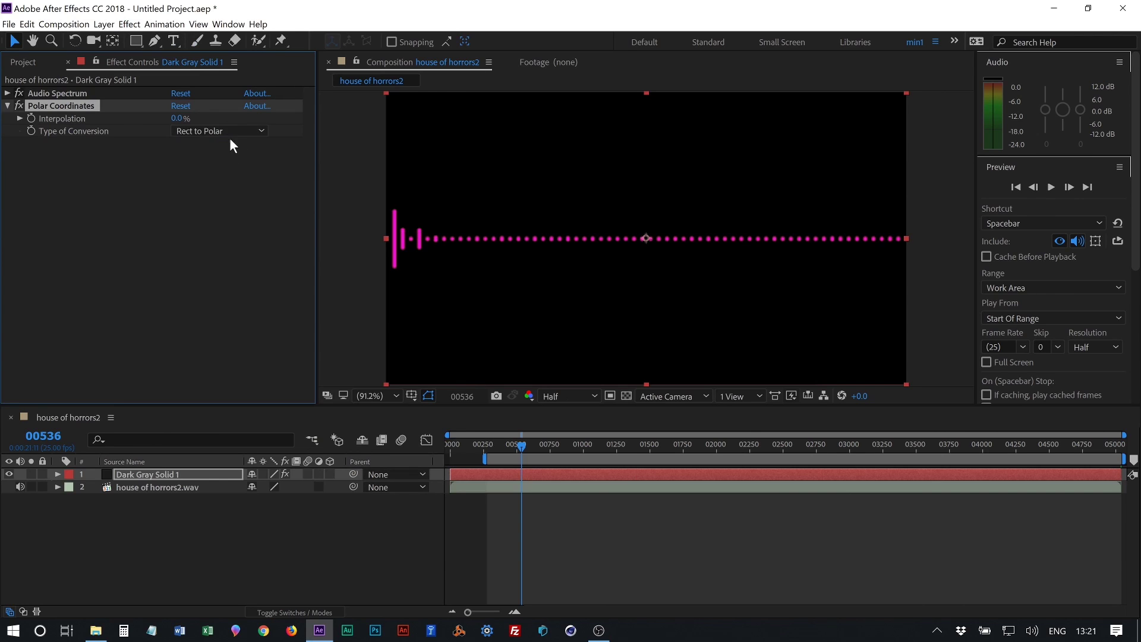
{"action": "left_click_drag", "start_coordinate": [176, 123], "coordinate": [265, 119]}
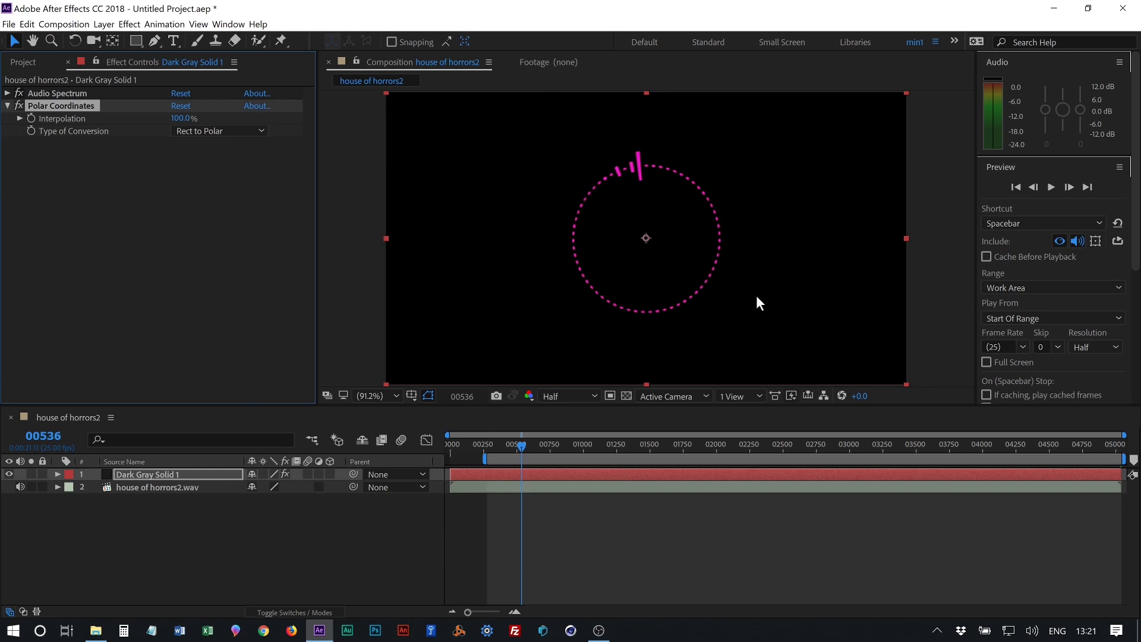
{"action": "left_click", "coordinate": [1053, 187]}
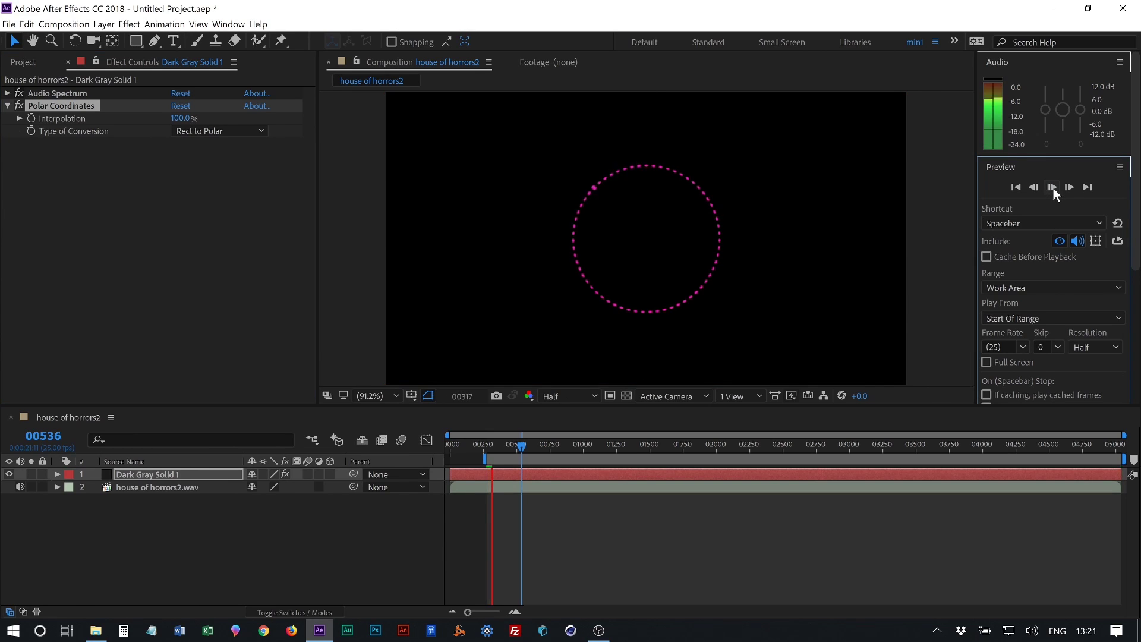
{"action": "left_click", "coordinate": [202, 474]}
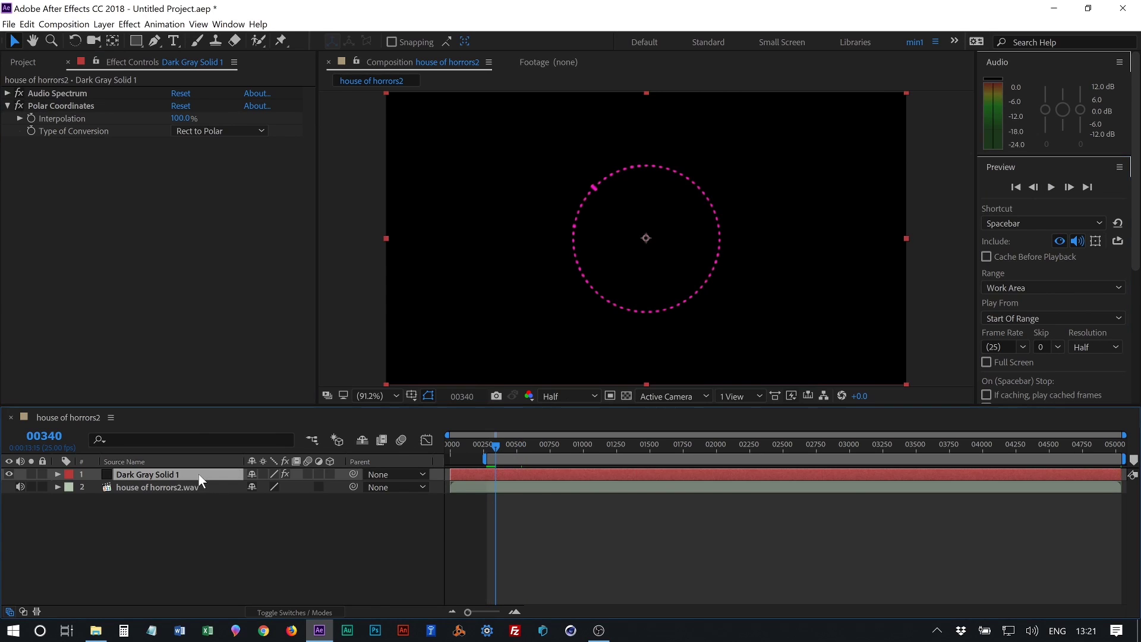
- Scale Dark Gray Solid 1 to 158% and preview the enlarged ring
{"action": "key", "text": "s"}
{"action": "left_click_drag", "start_coordinate": [292, 486], "coordinate": [303, 486]}
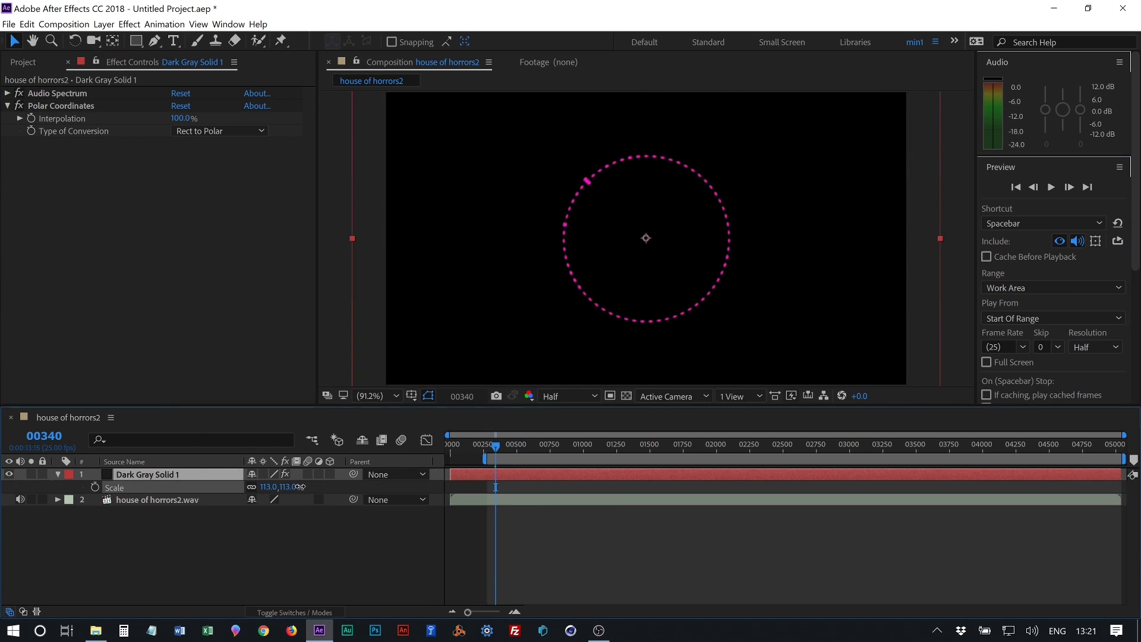
{"action": "key", "text": "s"}
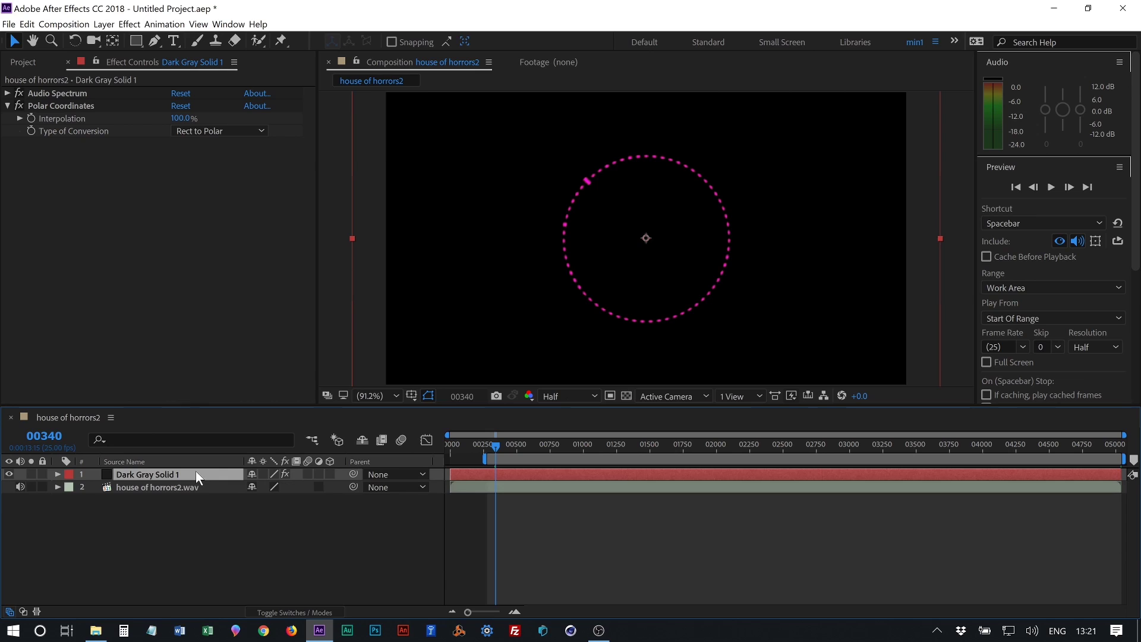
{"action": "key", "text": "s"}
{"action": "left_click_drag", "start_coordinate": [283, 487], "coordinate": [313, 483]}
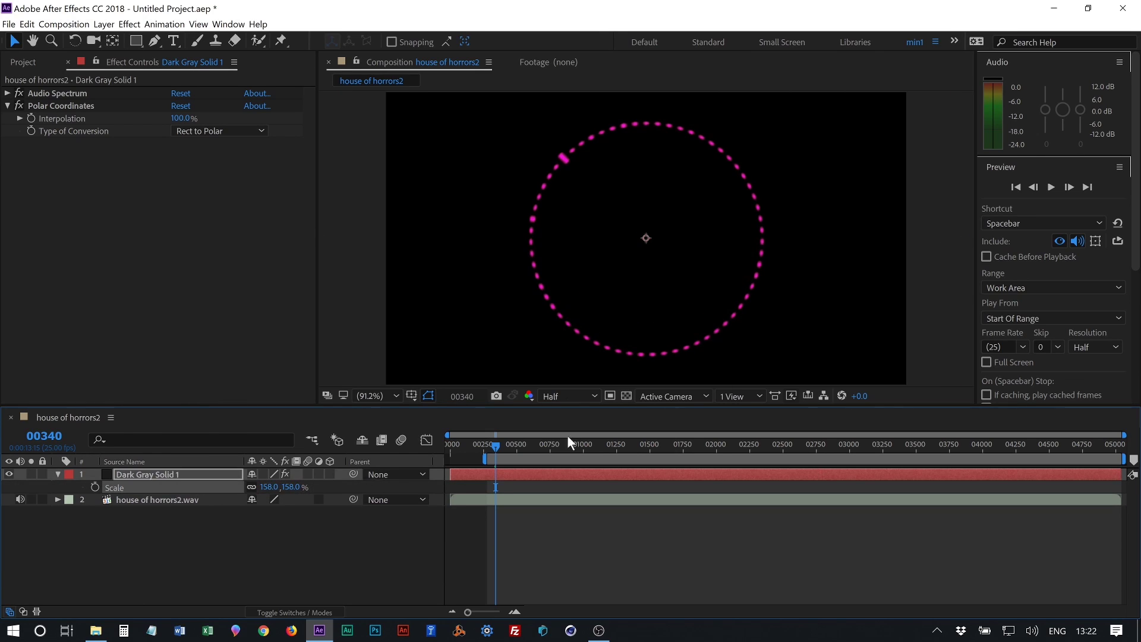
{"action": "left_click", "coordinate": [1050, 187]}
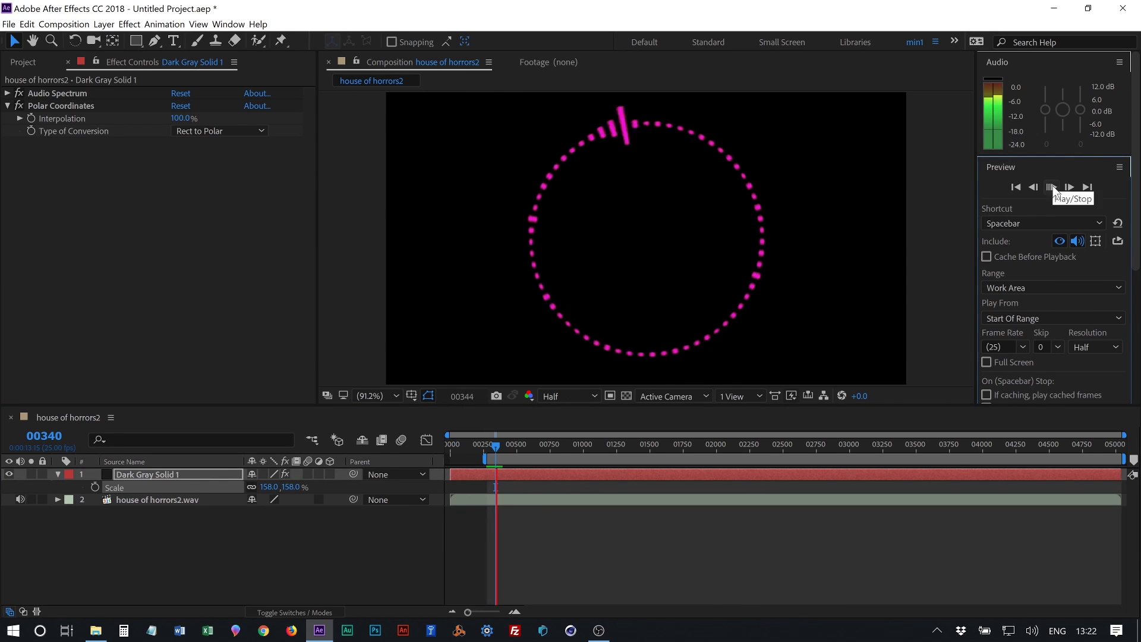
- Stop playback and end the work area at frame 00552
{"action": "left_click", "coordinate": [1050, 187]}
{"action": "left_click", "coordinate": [524, 446]}
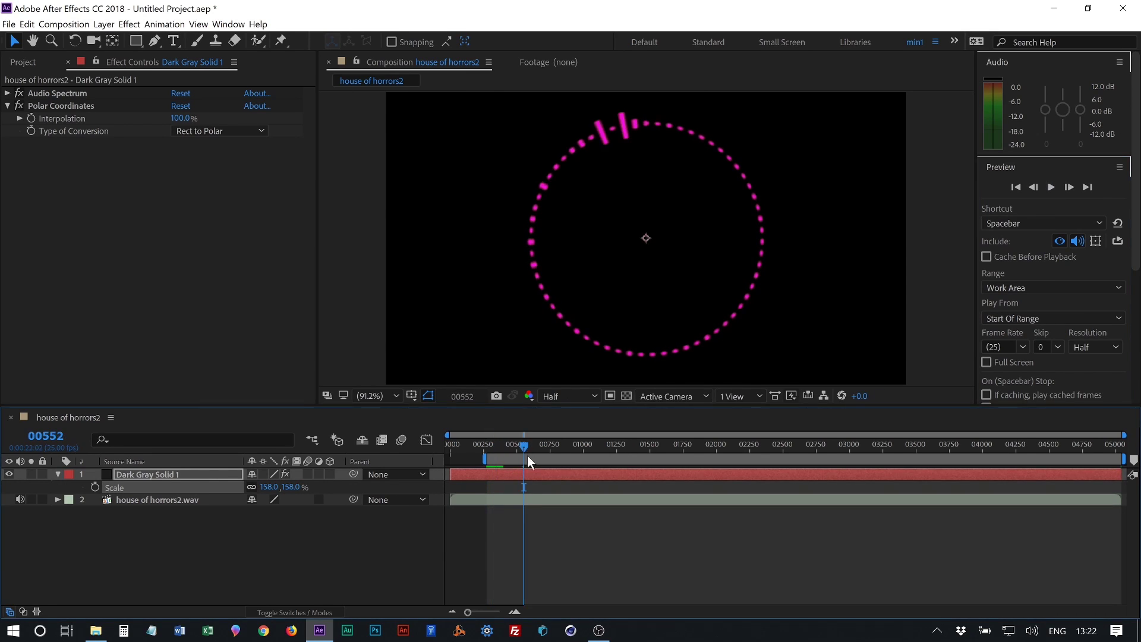
{"action": "key", "text": "n"}
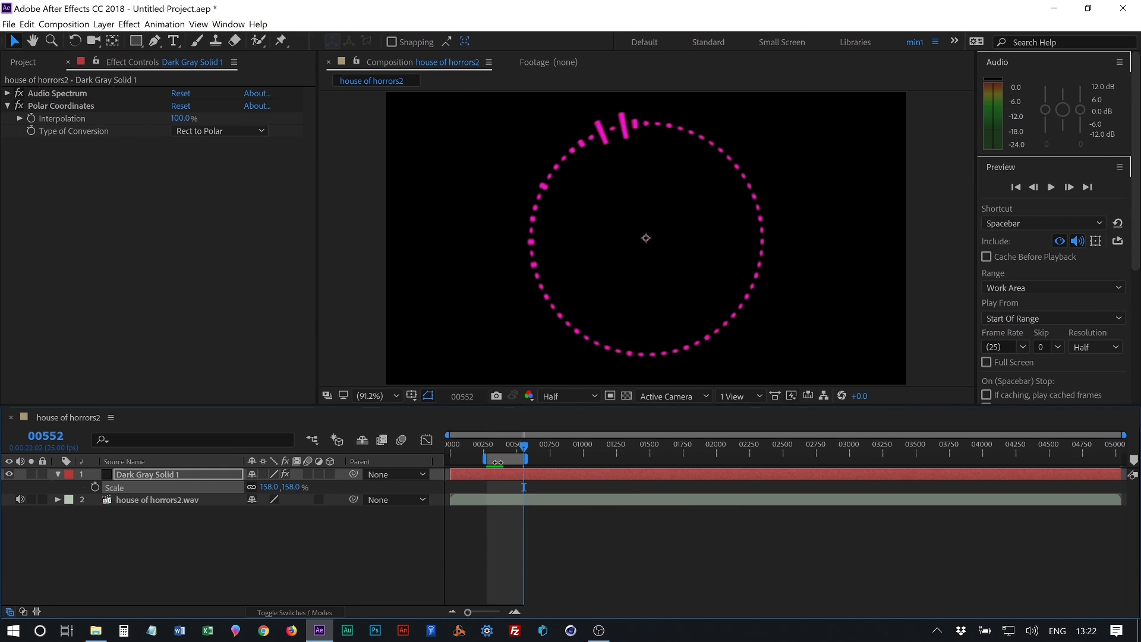
- Enable Cache Before Playback and preview the shortened work area
{"action": "left_click", "coordinate": [988, 256]}
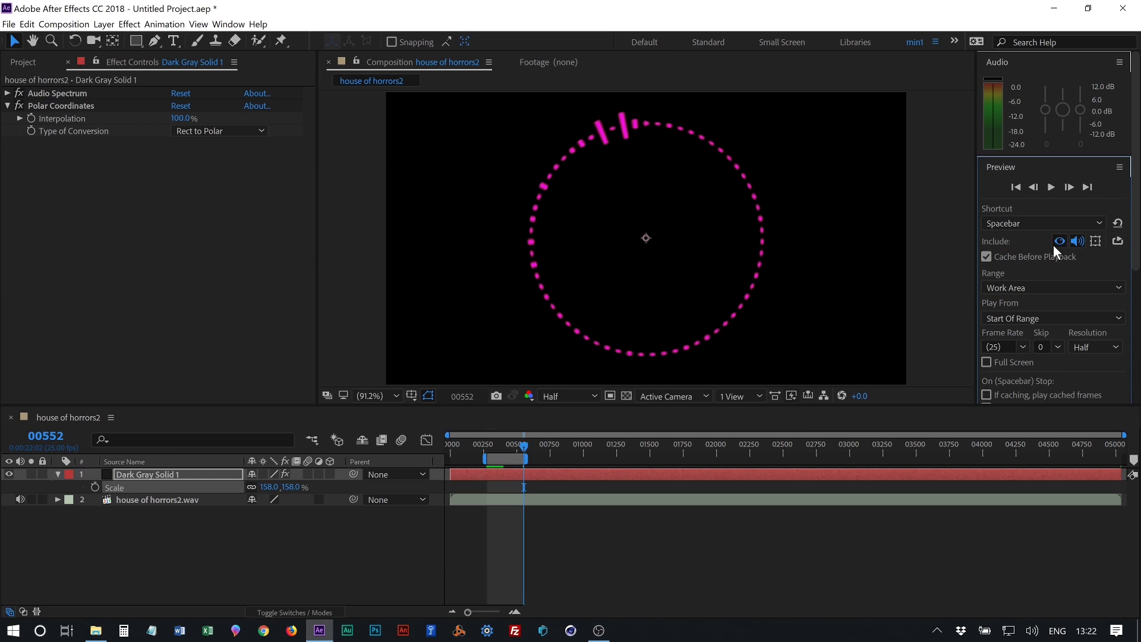
{"action": "left_click", "coordinate": [1051, 188]}
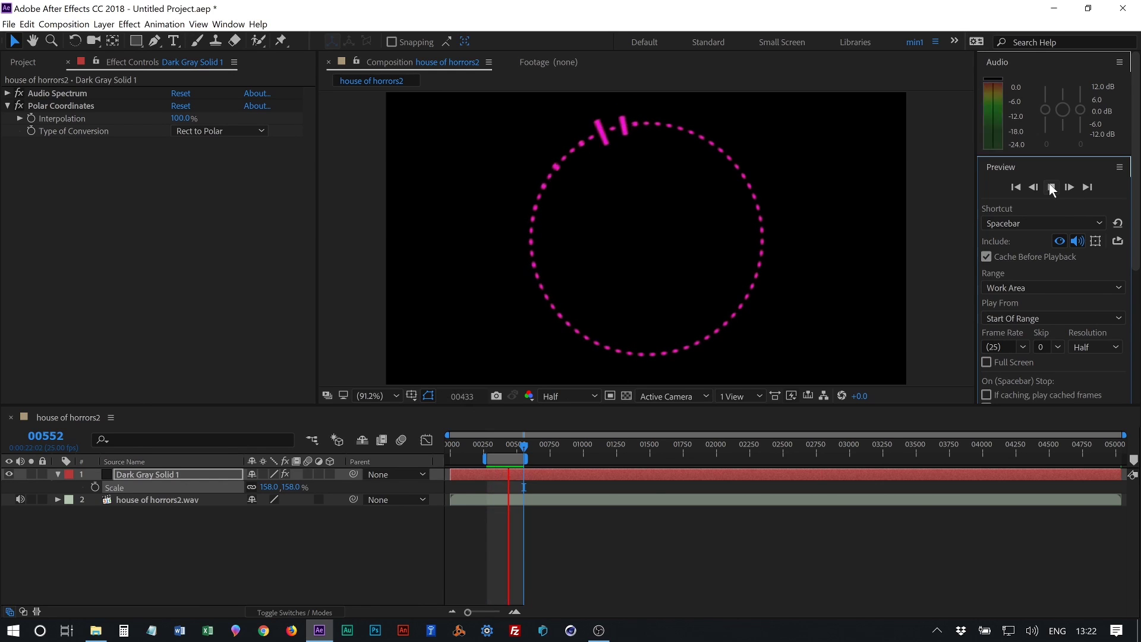
{"action": "left_click", "coordinate": [1051, 188]}
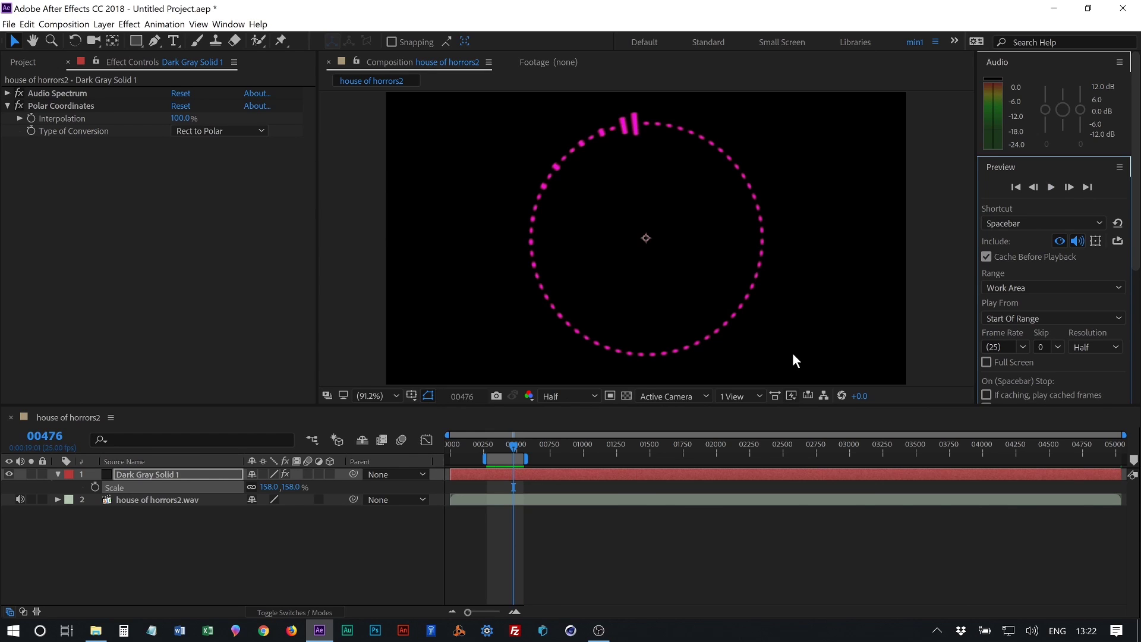
- Drive Dark Gray Solid 1's Rotation with the expression time*20
{"action": "left_click", "coordinate": [173, 474]}
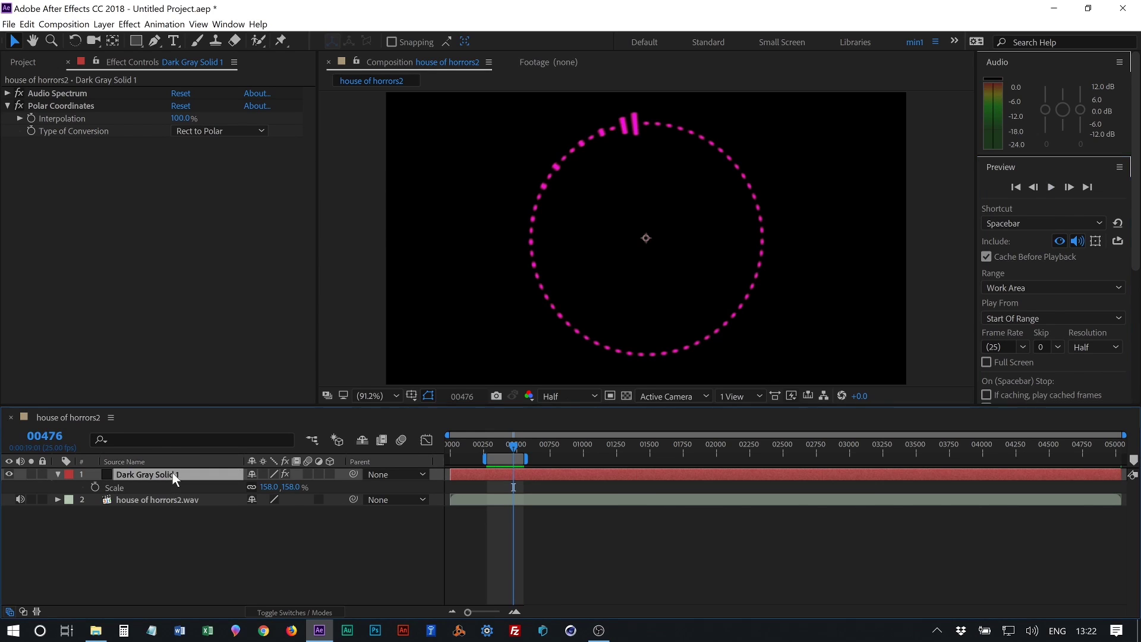
{"action": "key", "text": "r"}
{"action": "left_click", "coordinate": [95, 487], "text": "alt"}
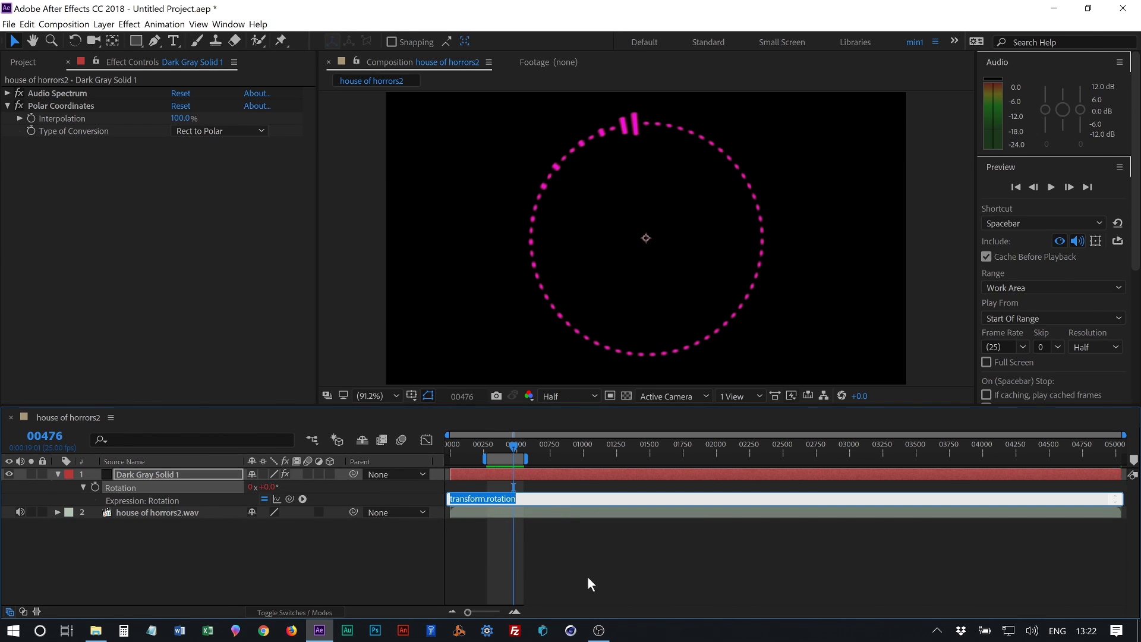
{"action": "type", "text": "time"}
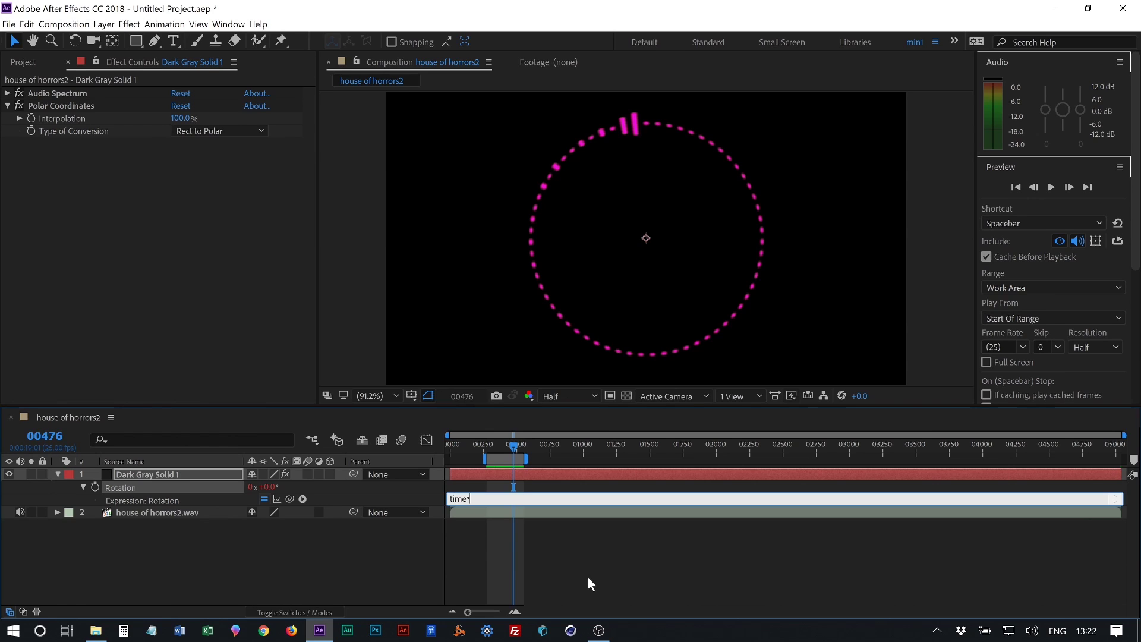
{"action": "type", "text": "*20;"}
{"action": "left_click", "coordinate": [560, 492]}
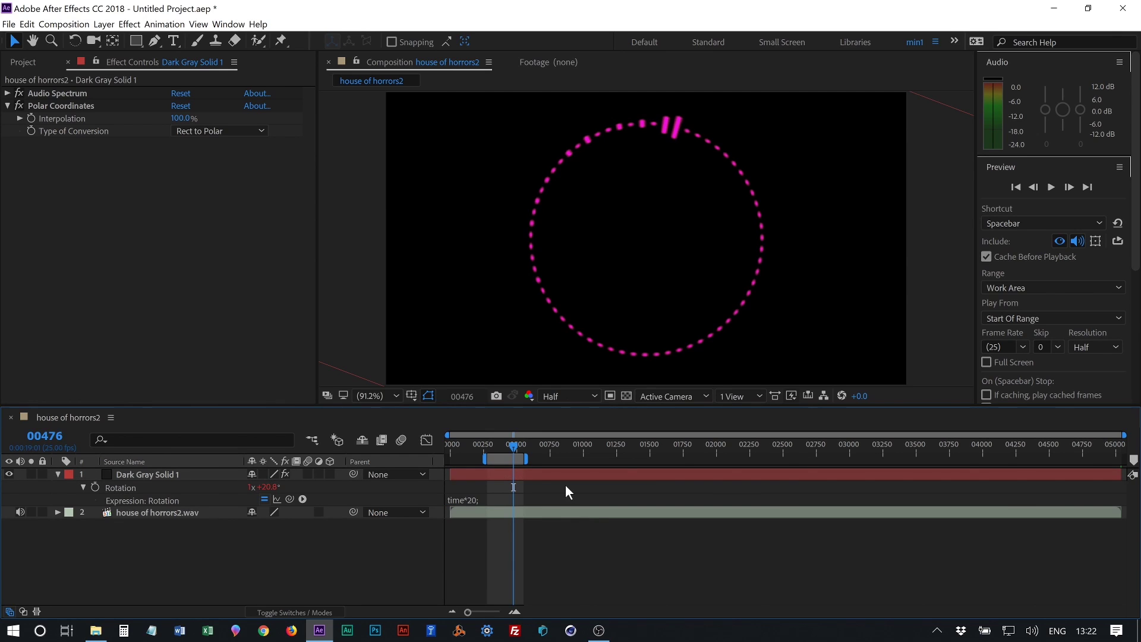
{"action": "left_click", "coordinate": [1050, 189]}
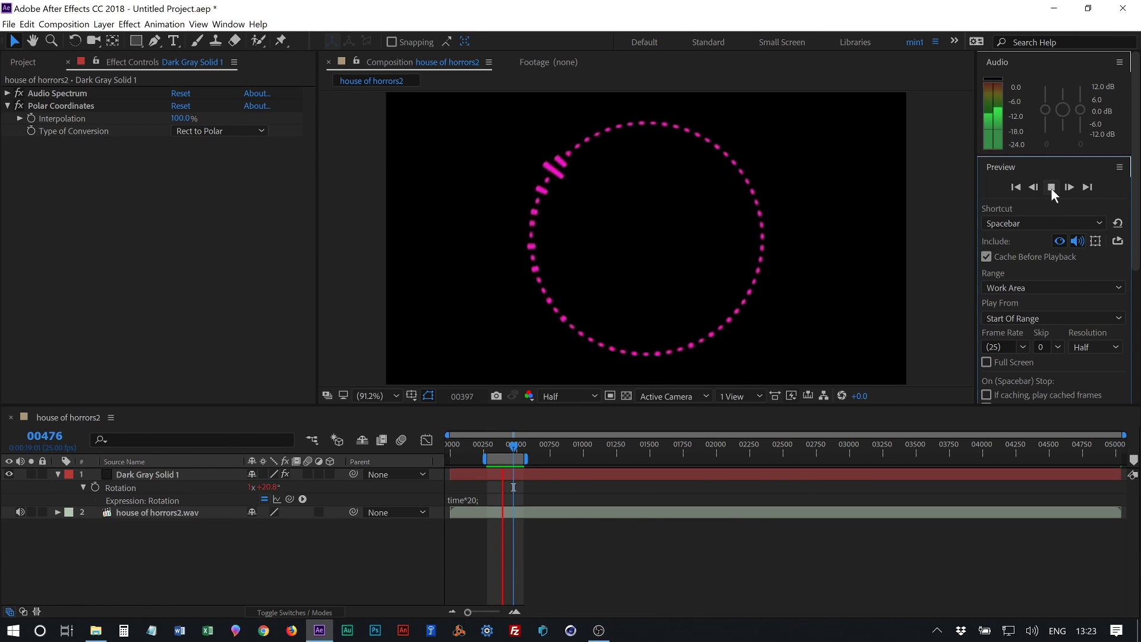
{"action": "left_click", "coordinate": [1051, 187]}
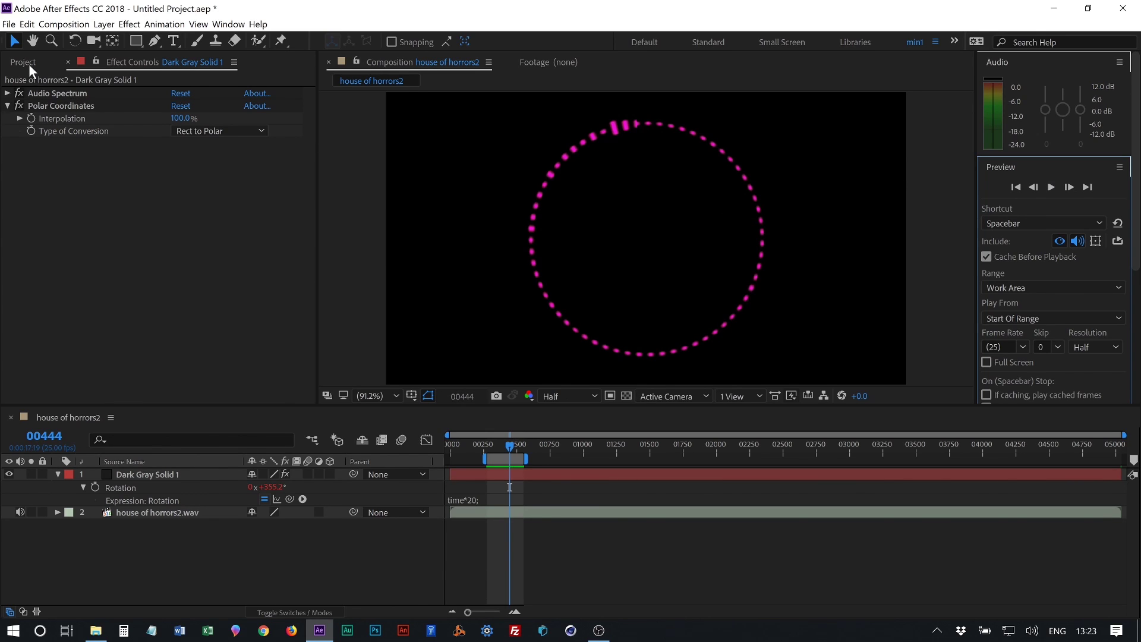
- Set the Audio Spectrum's Maximum Height to 1210 and Frequency bands to 73
{"action": "left_click", "coordinate": [45, 94]}
{"action": "left_click", "coordinate": [7, 93]}
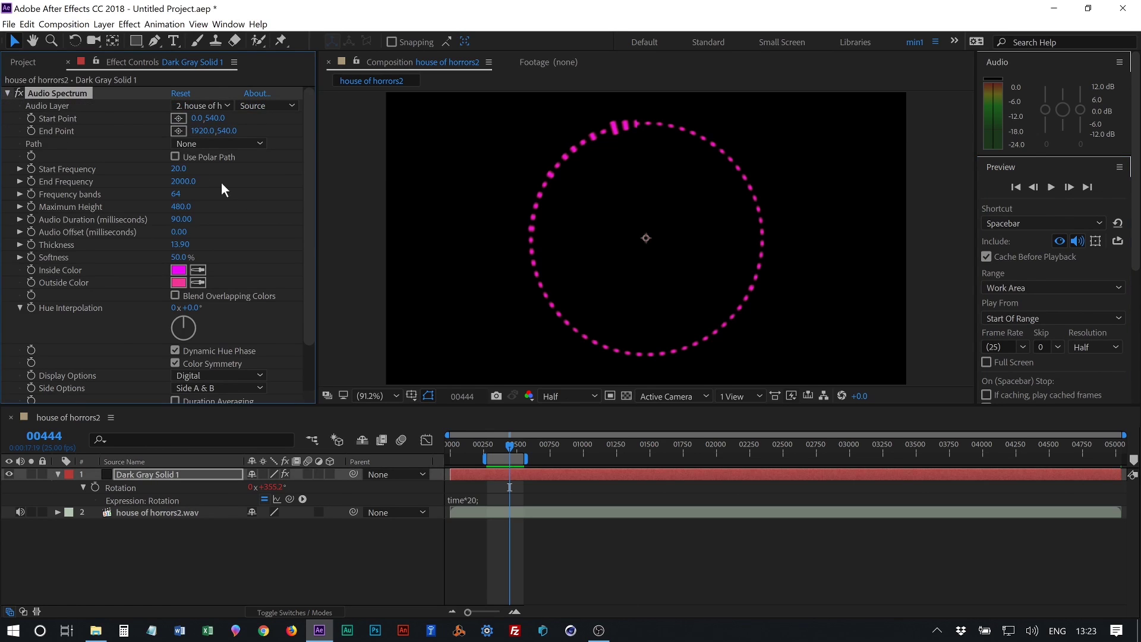
{"action": "left_click_drag", "start_coordinate": [306, 245], "coordinate": [307, 301]}
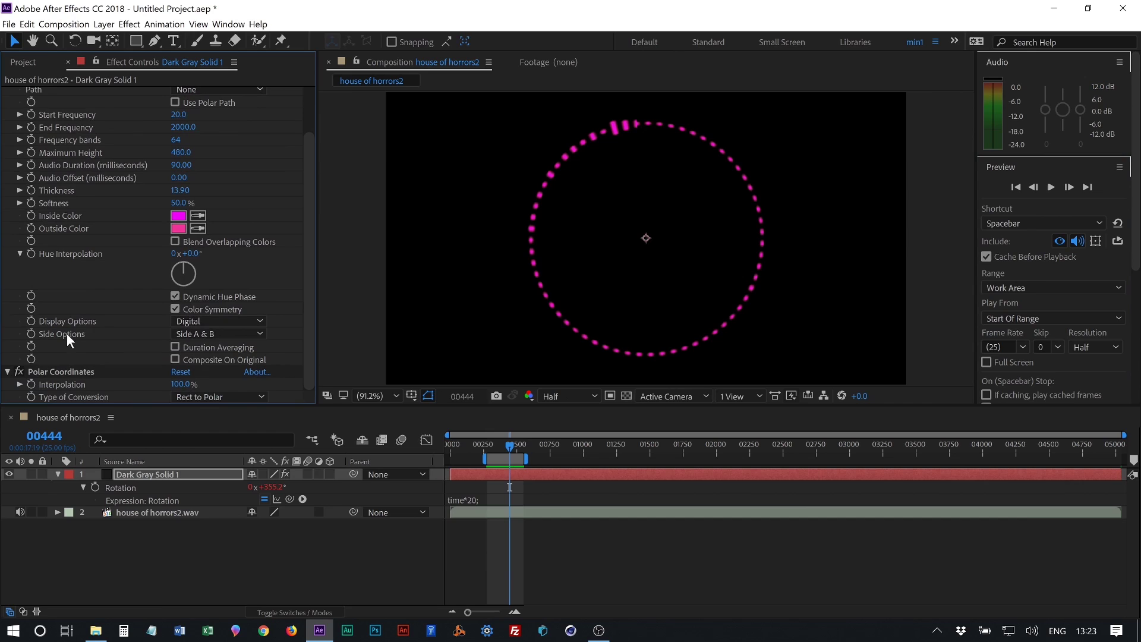
{"action": "left_click", "coordinate": [519, 452]}
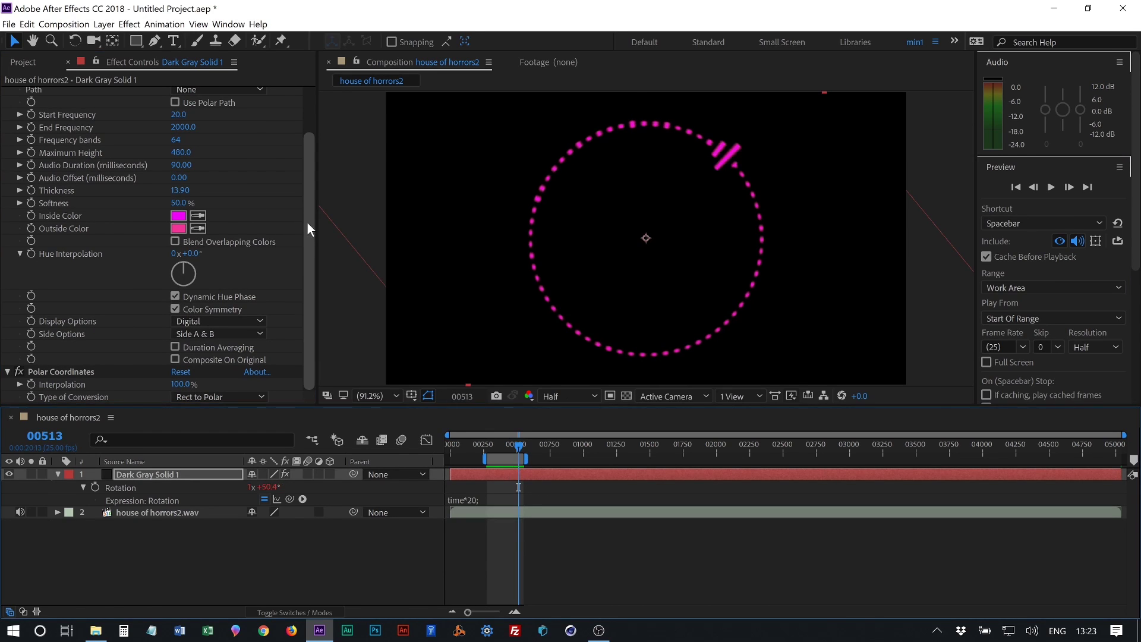
{"action": "scroll", "coordinate": [310, 190], "scroll_direction": "up", "scroll_amount": 2}
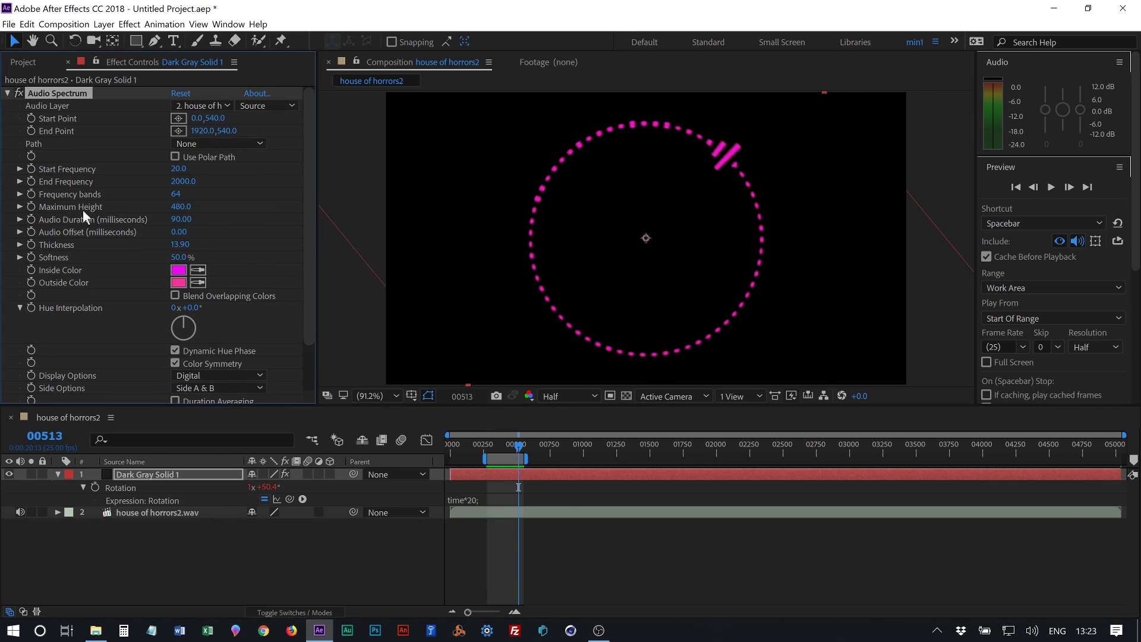
{"action": "left_click_drag", "start_coordinate": [177, 207], "coordinate": [192, 206]}
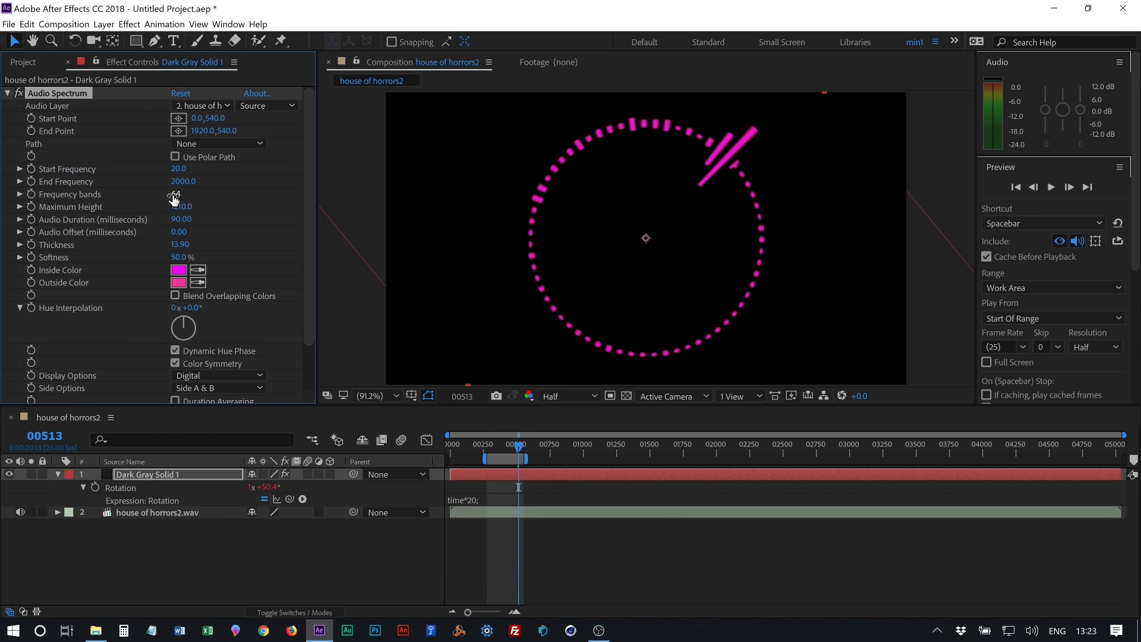
{"action": "left_click_drag", "start_coordinate": [177, 194], "coordinate": [181, 194]}
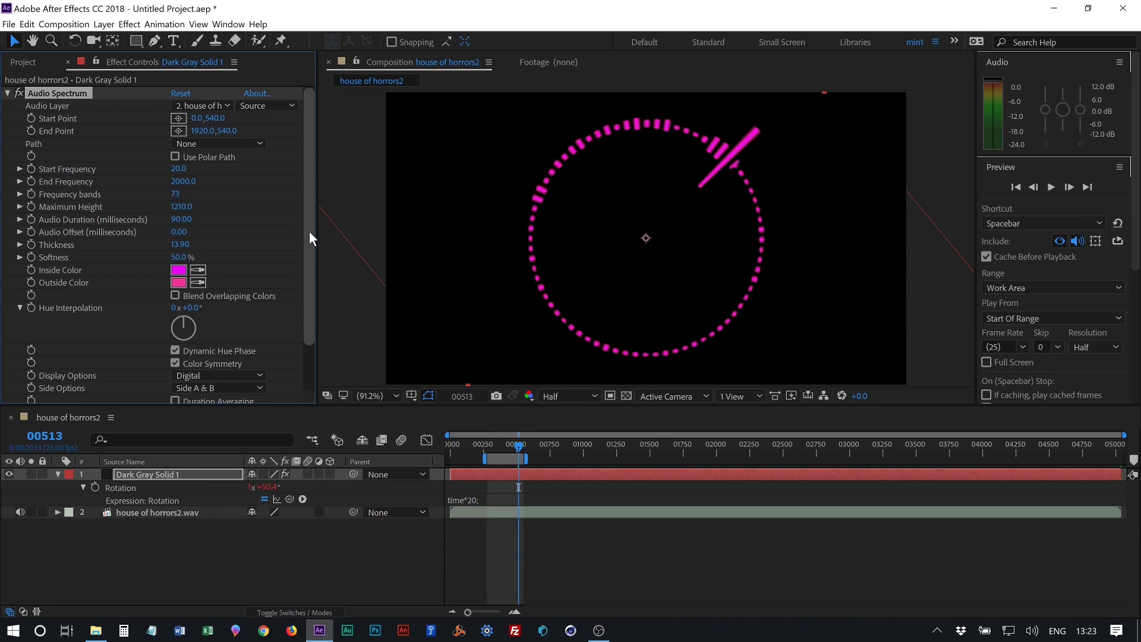
{"action": "left_click_drag", "start_coordinate": [309, 230], "coordinate": [306, 276]}
- Switch the spectrum display style to Analog lines and preview the resulting ring
{"action": "left_click", "coordinate": [219, 322]}
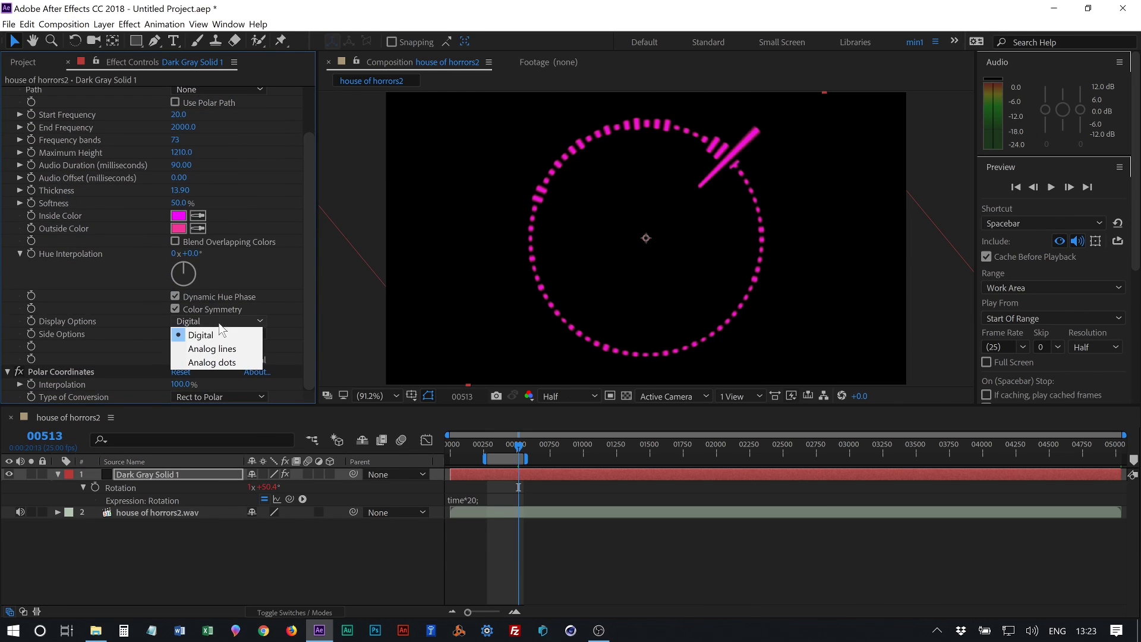
{"action": "left_click", "coordinate": [213, 349]}
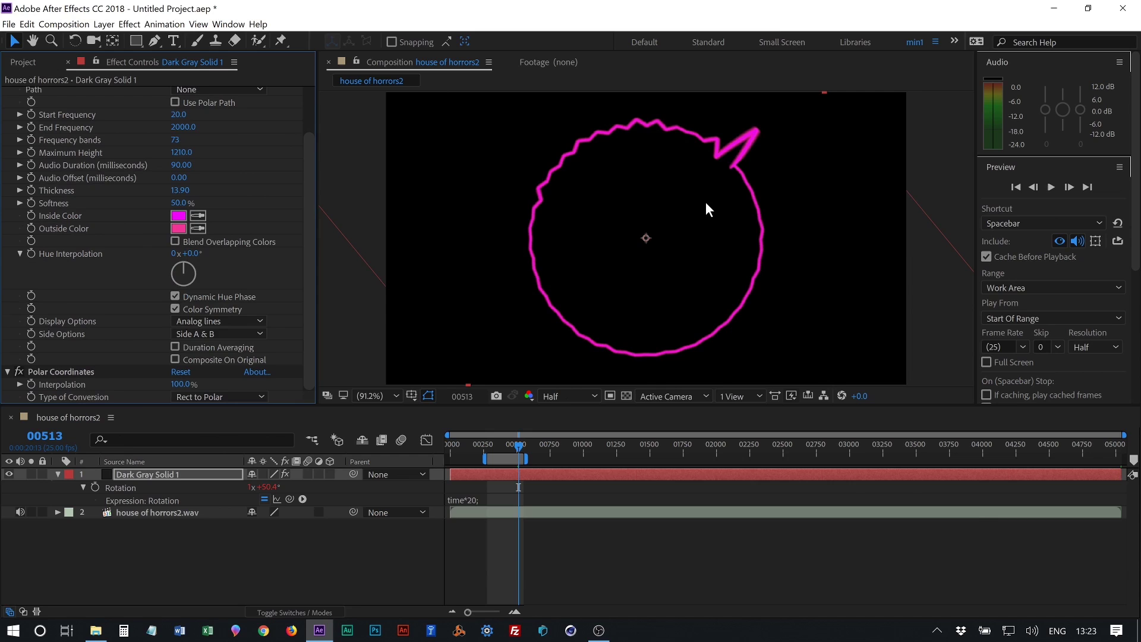
{"action": "left_click", "coordinate": [1051, 188]}
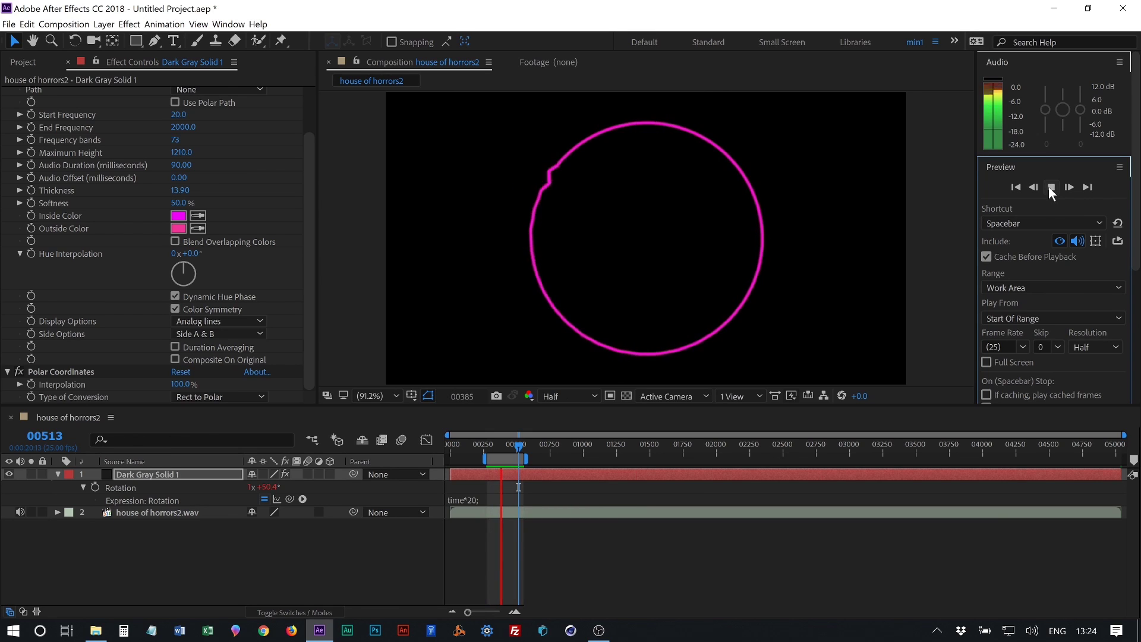
{"action": "left_click", "coordinate": [1049, 188]}
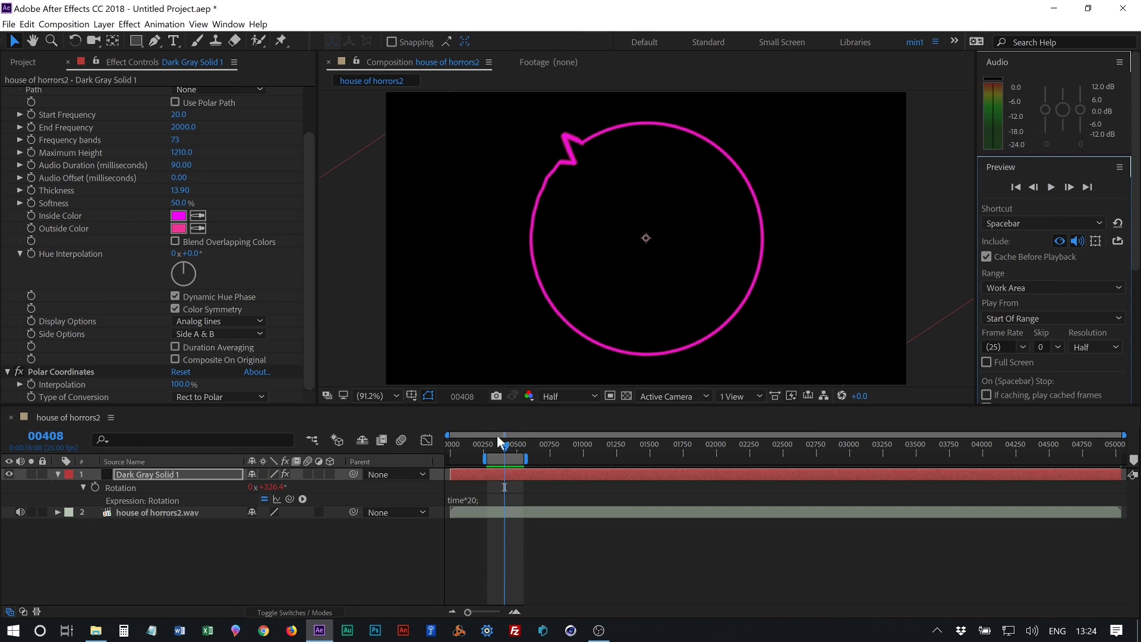
{"action": "left_click_drag", "start_coordinate": [501, 444], "coordinate": [507, 444]}
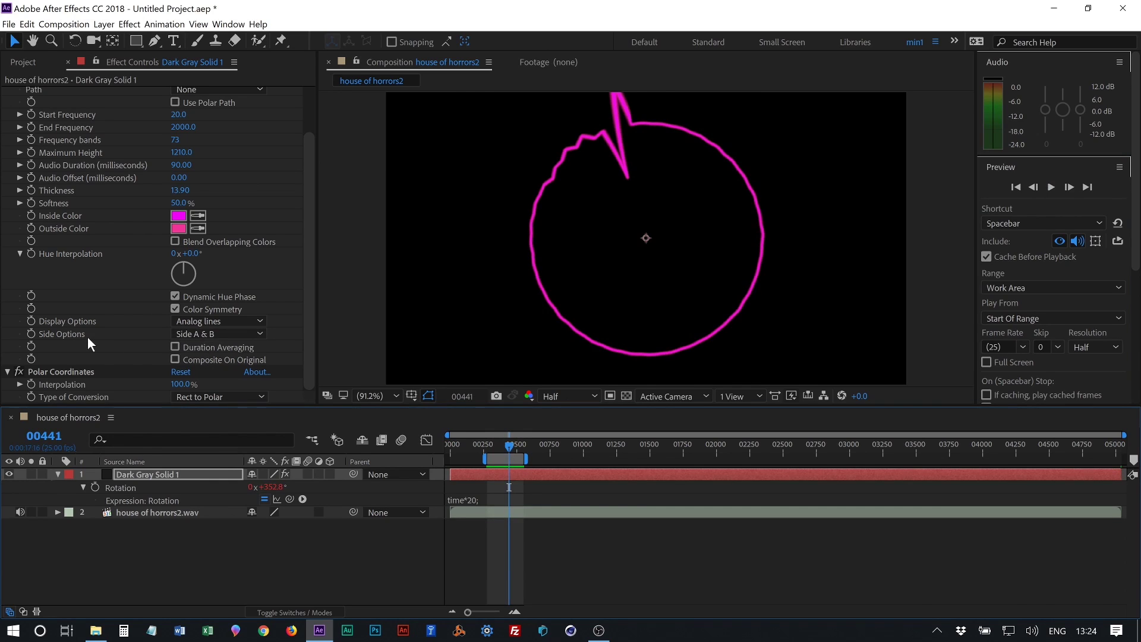
- Try Side A for the spectrum side, then settle on Side B
{"action": "left_click", "coordinate": [209, 332]}
{"action": "left_click", "coordinate": [223, 347]}
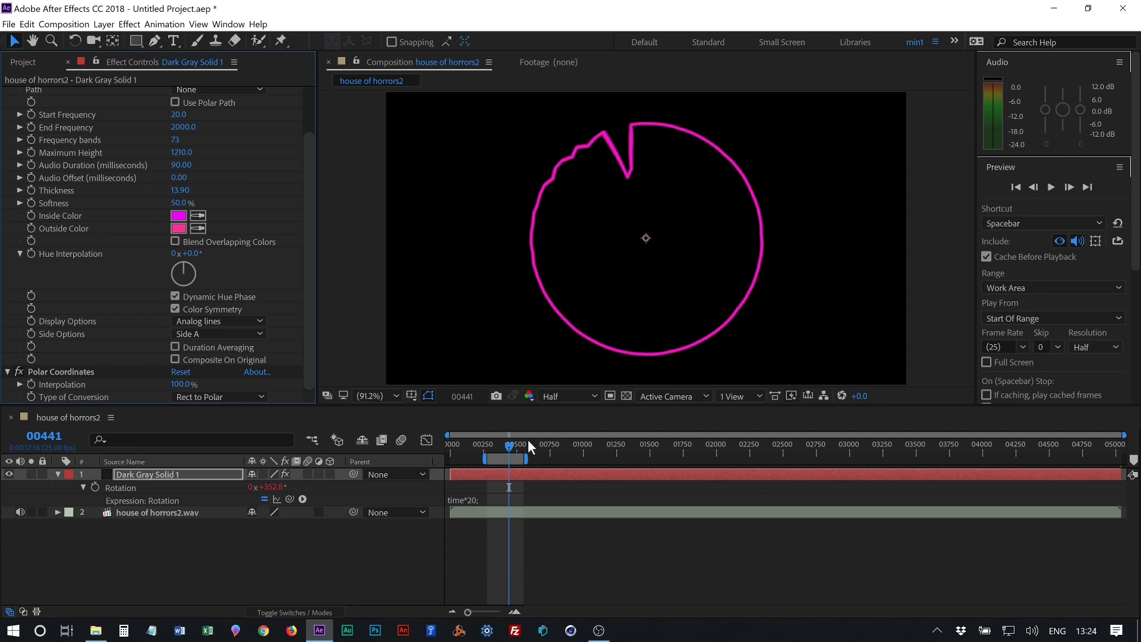
{"action": "left_click_drag", "start_coordinate": [528, 447], "coordinate": [501, 447]}
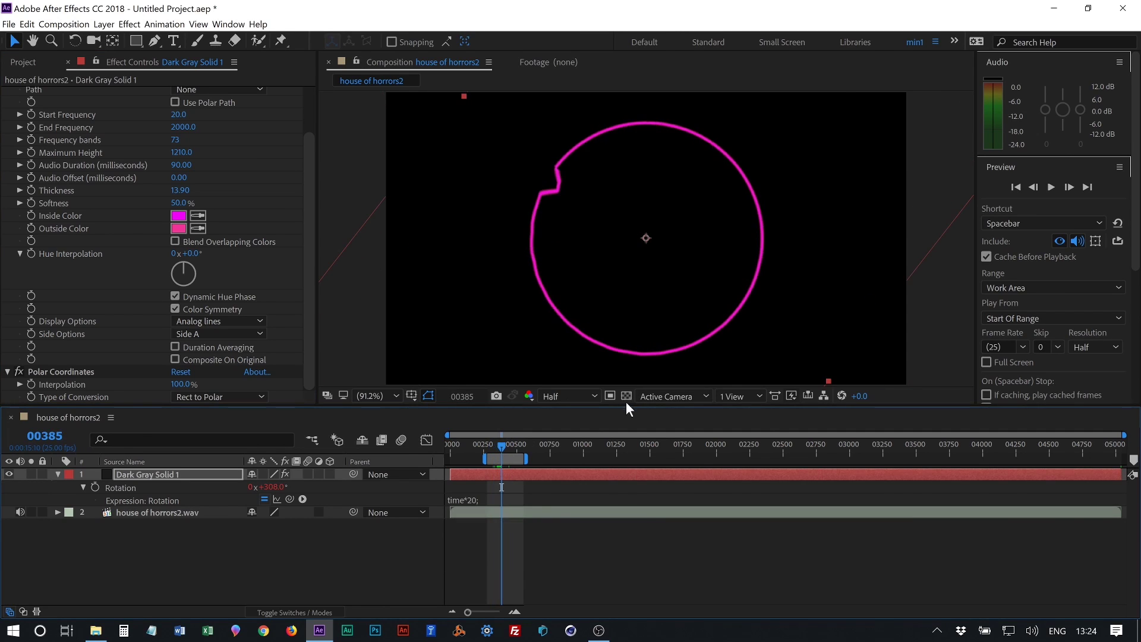
{"action": "left_click", "coordinate": [212, 333]}
{"action": "left_click", "coordinate": [221, 359]}
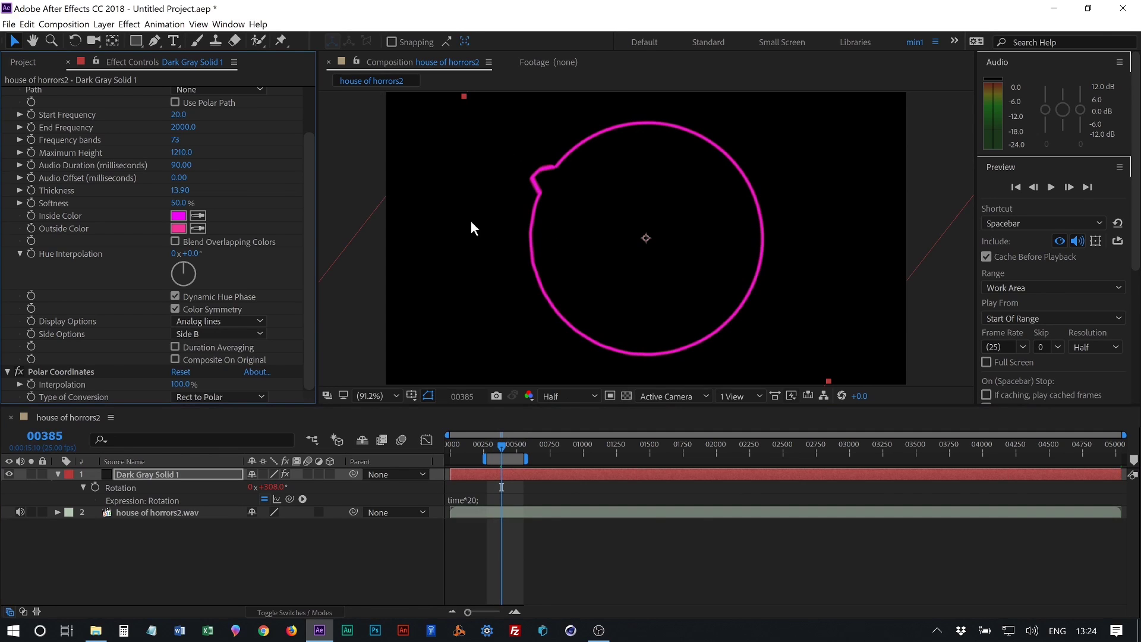
{"action": "left_click", "coordinate": [1059, 187]}
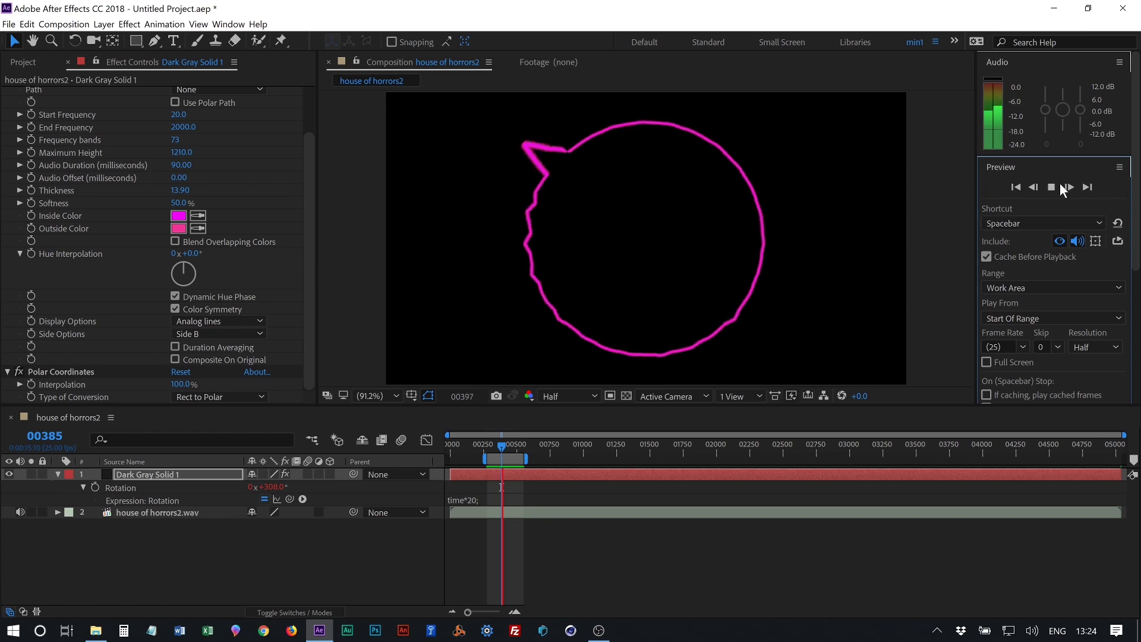
{"action": "left_click", "coordinate": [1051, 187]}
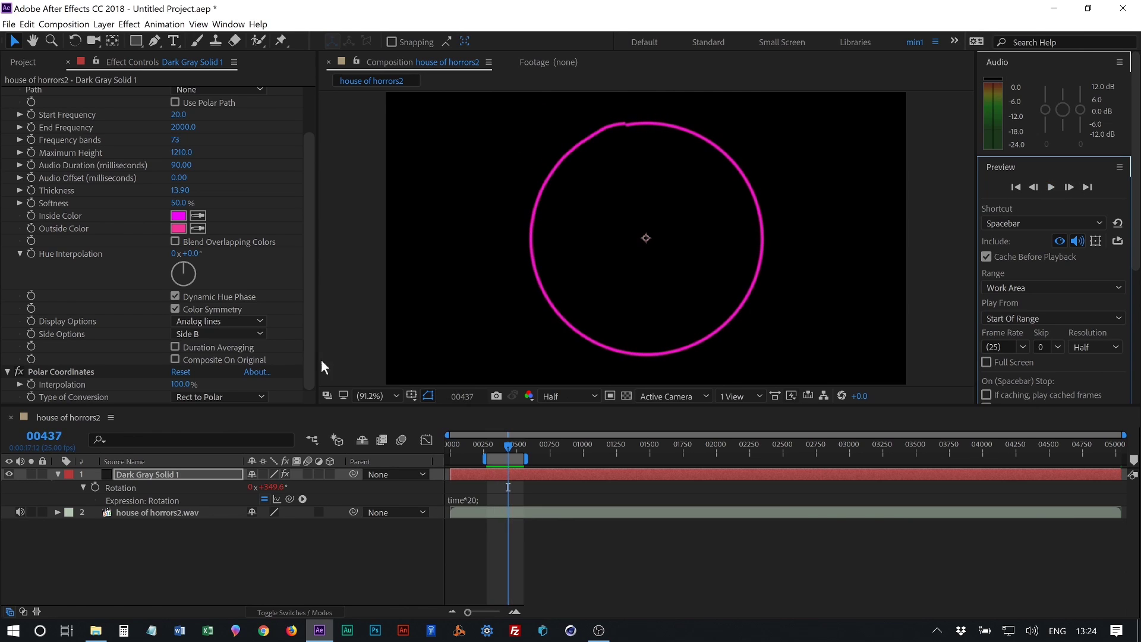
- Duplicate the spectrum solid with Ctrl+D and set the copy to draw Analog dots
{"action": "left_click", "coordinate": [161, 473]}
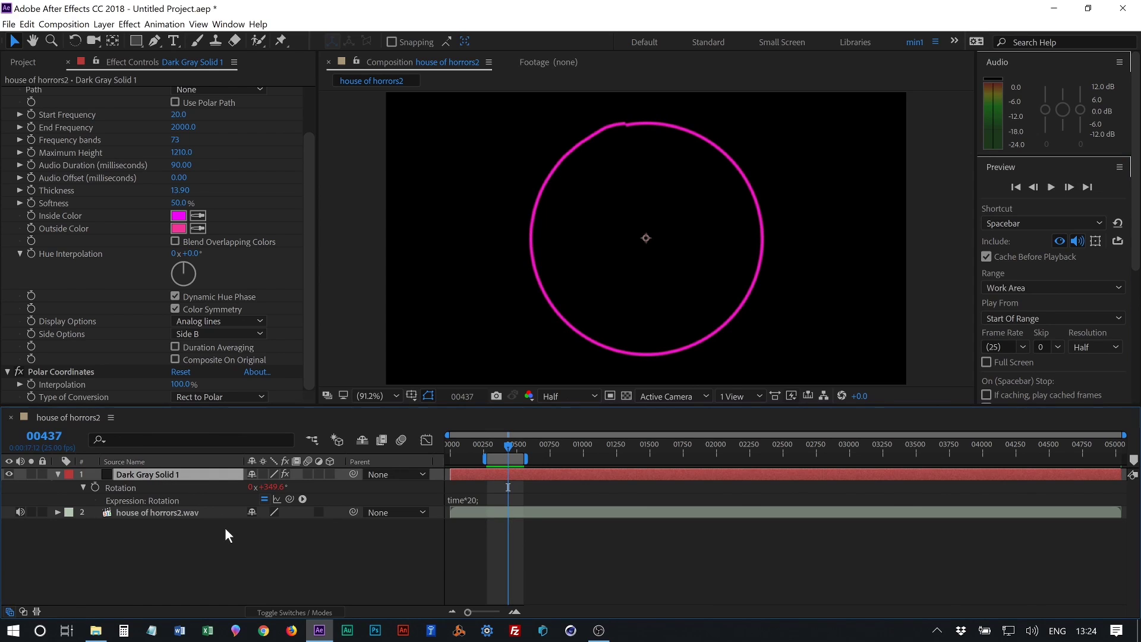
{"action": "key", "text": "ctrl+d"}
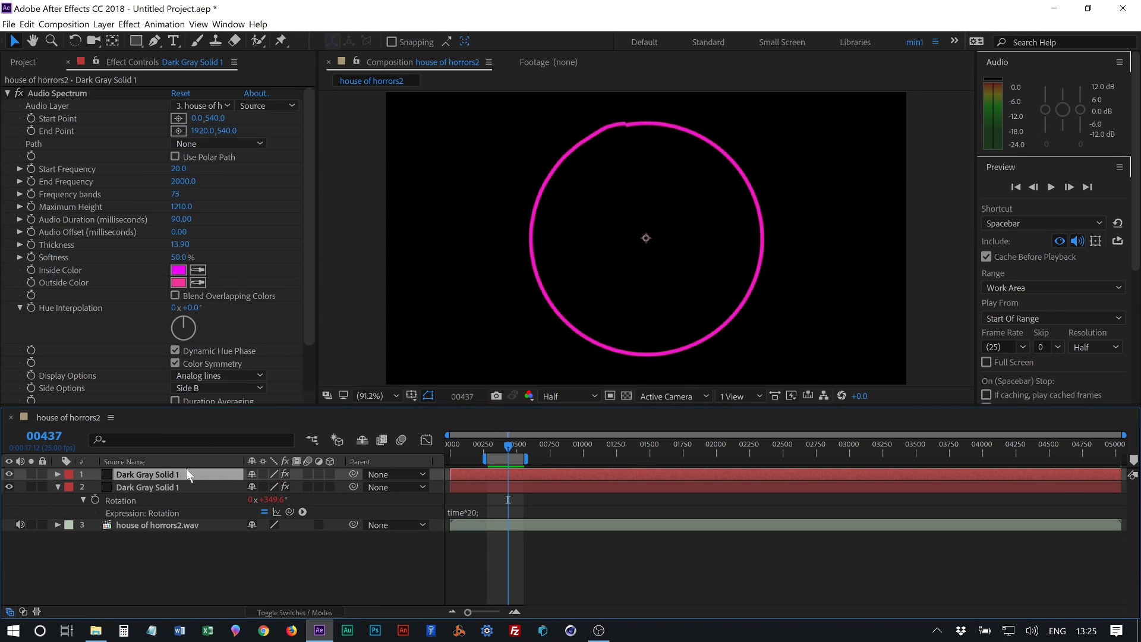
{"action": "left_click_drag", "start_coordinate": [304, 172], "coordinate": [317, 212]}
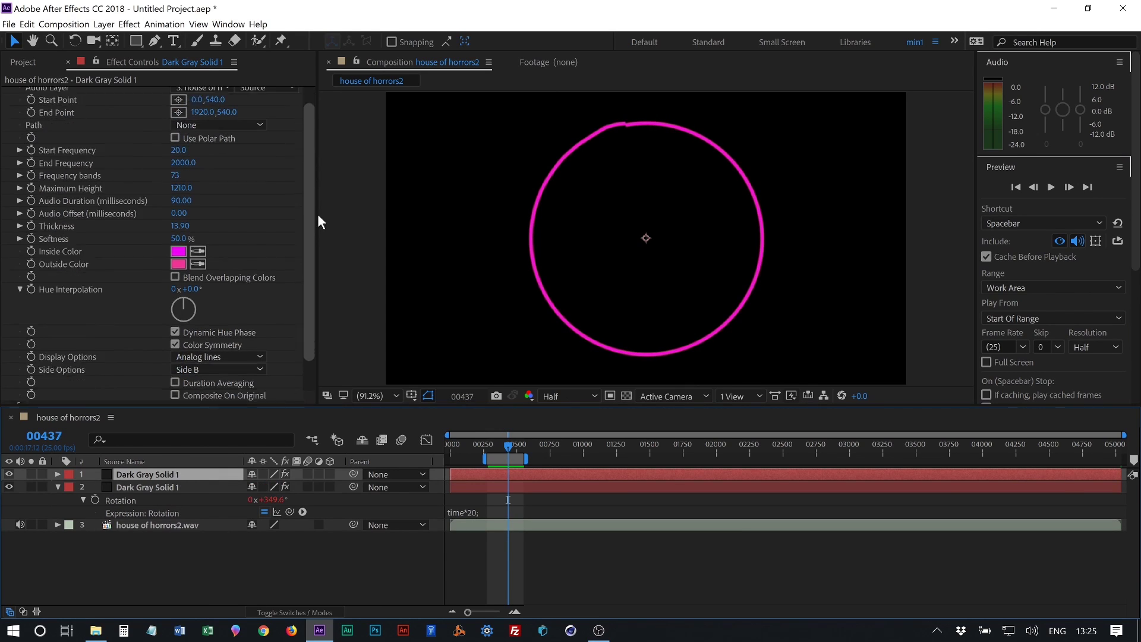
{"action": "left_click", "coordinate": [211, 321]}
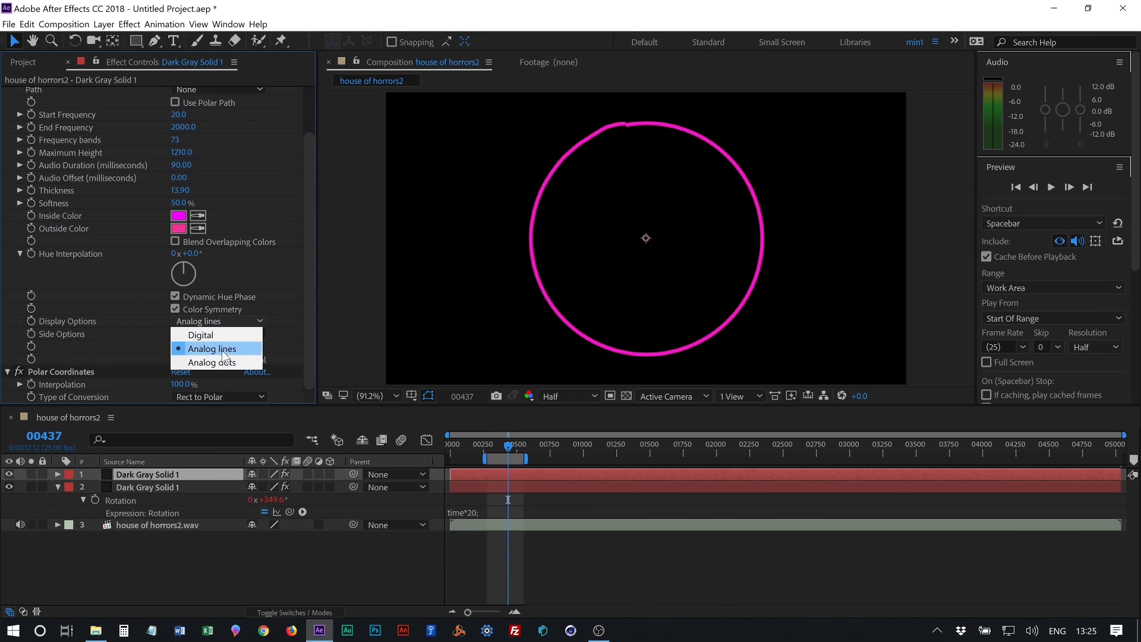
{"action": "left_click", "coordinate": [226, 360]}
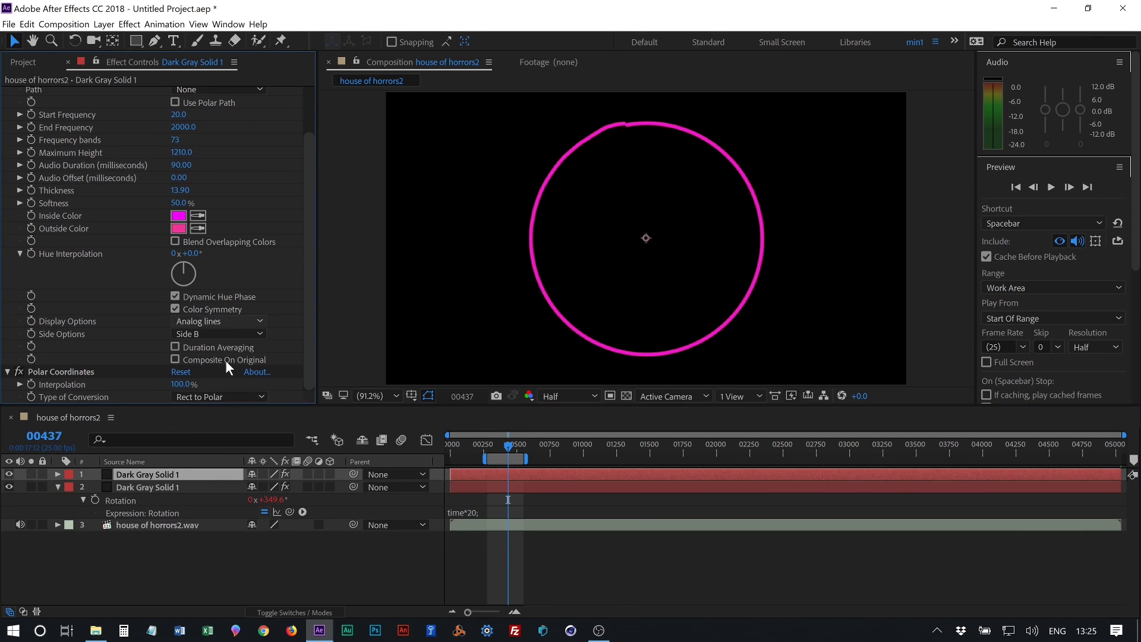
- At frame 00530, toggle Composite On Original on and off, then select the top copy
{"action": "left_click", "coordinate": [521, 447]}
{"action": "left_click_drag", "start_coordinate": [511, 457], "coordinate": [529, 458]}
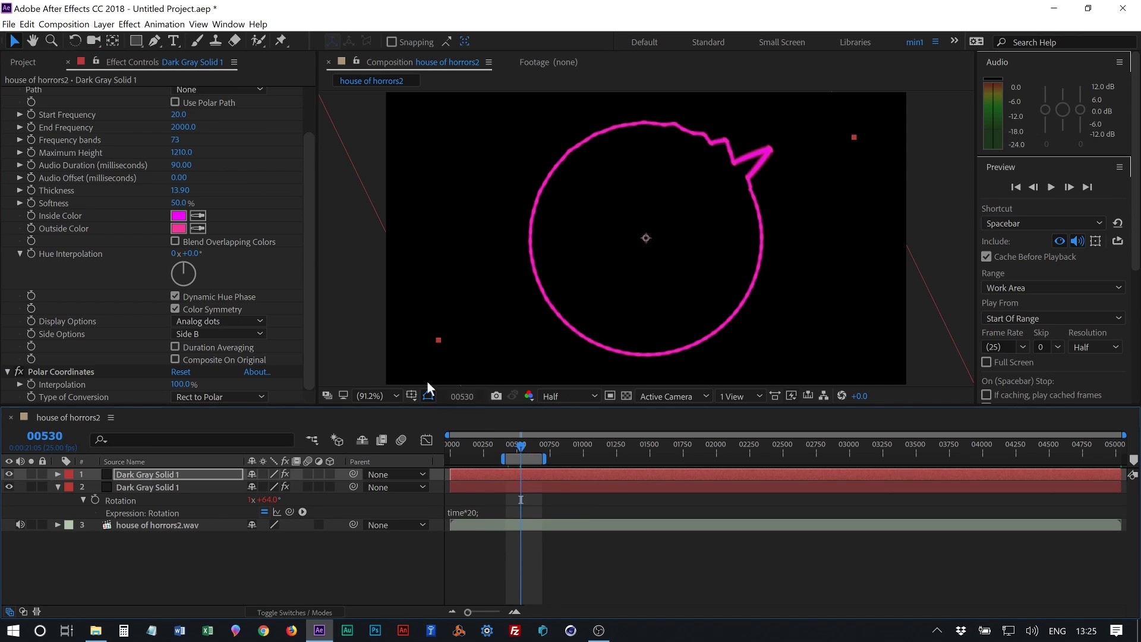
{"action": "left_click", "coordinate": [175, 358]}
{"action": "left_click", "coordinate": [175, 359]}
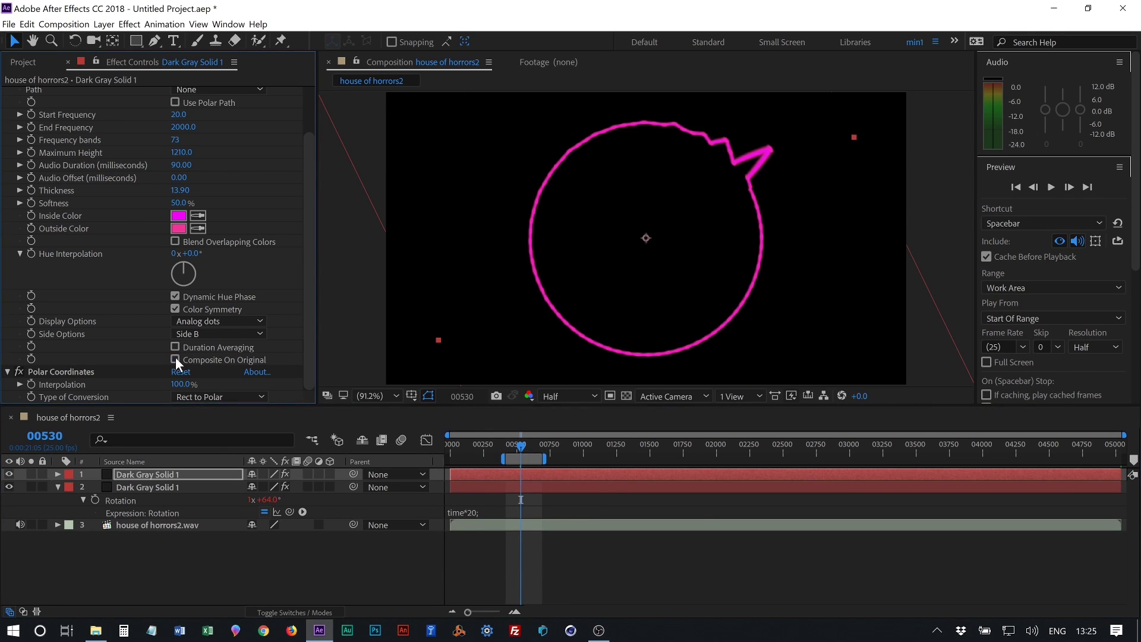
{"action": "left_click", "coordinate": [169, 473]}
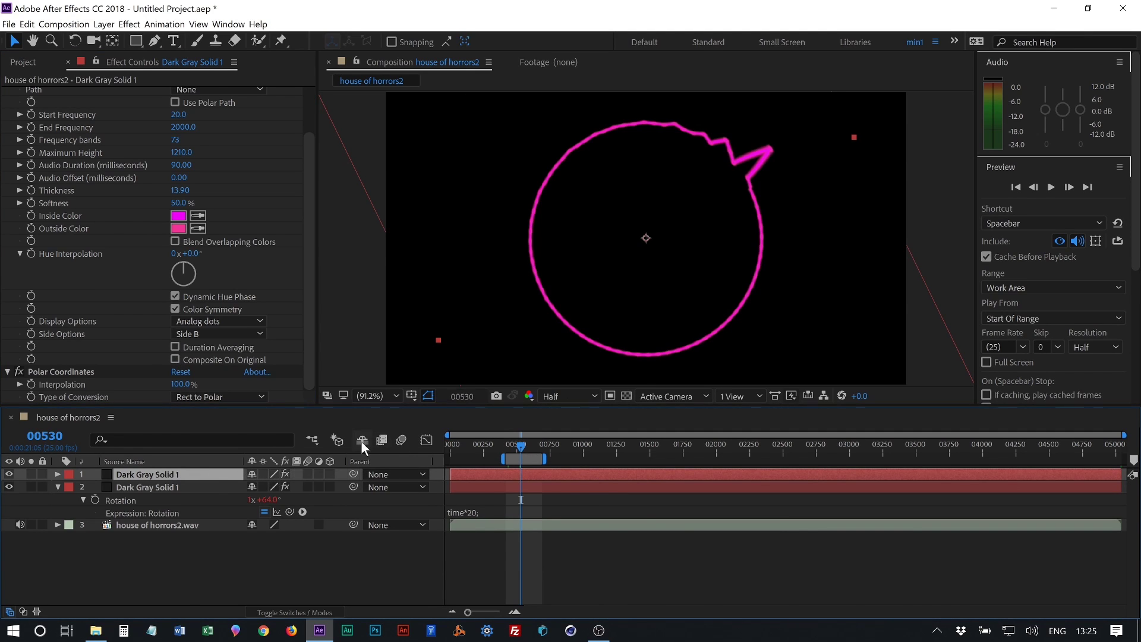
- Set the top layer's blending mode to Add and raise its Maximum Height to 1720.0
{"action": "left_click", "coordinate": [23, 612]}
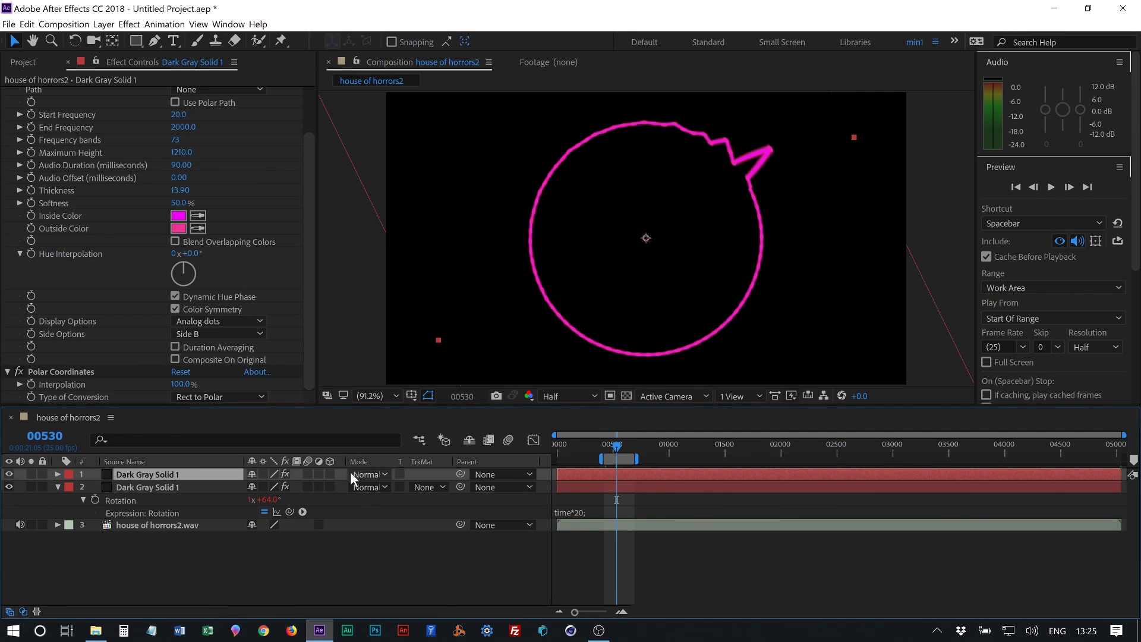
{"action": "left_click", "coordinate": [369, 474]}
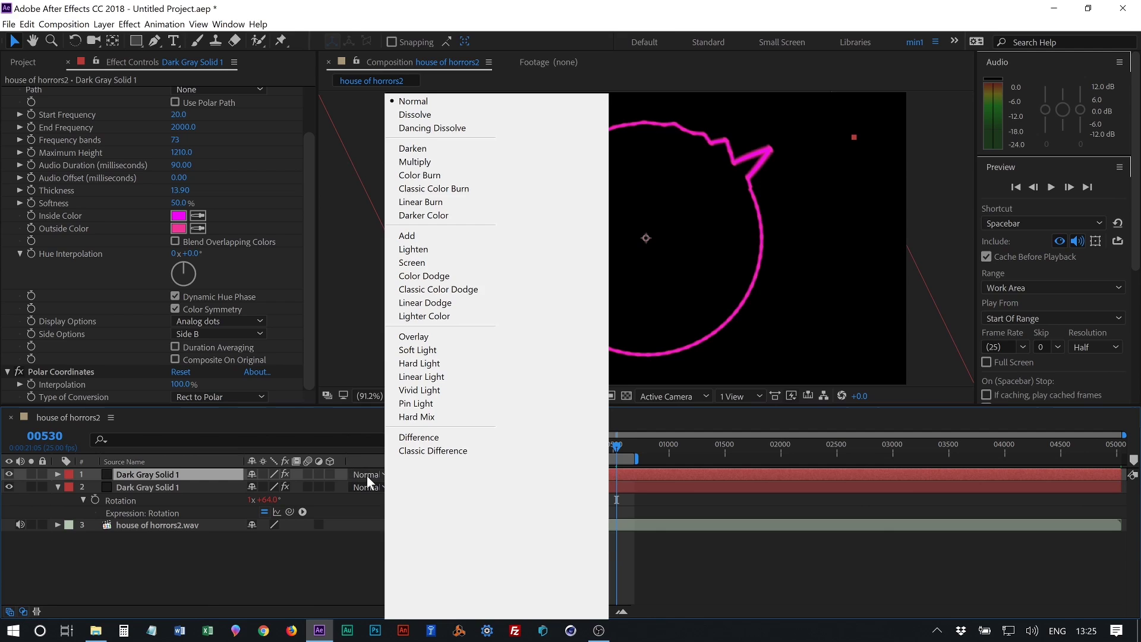
{"action": "left_click", "coordinate": [461, 233]}
{"action": "left_click_drag", "start_coordinate": [612, 451], "coordinate": [631, 453]}
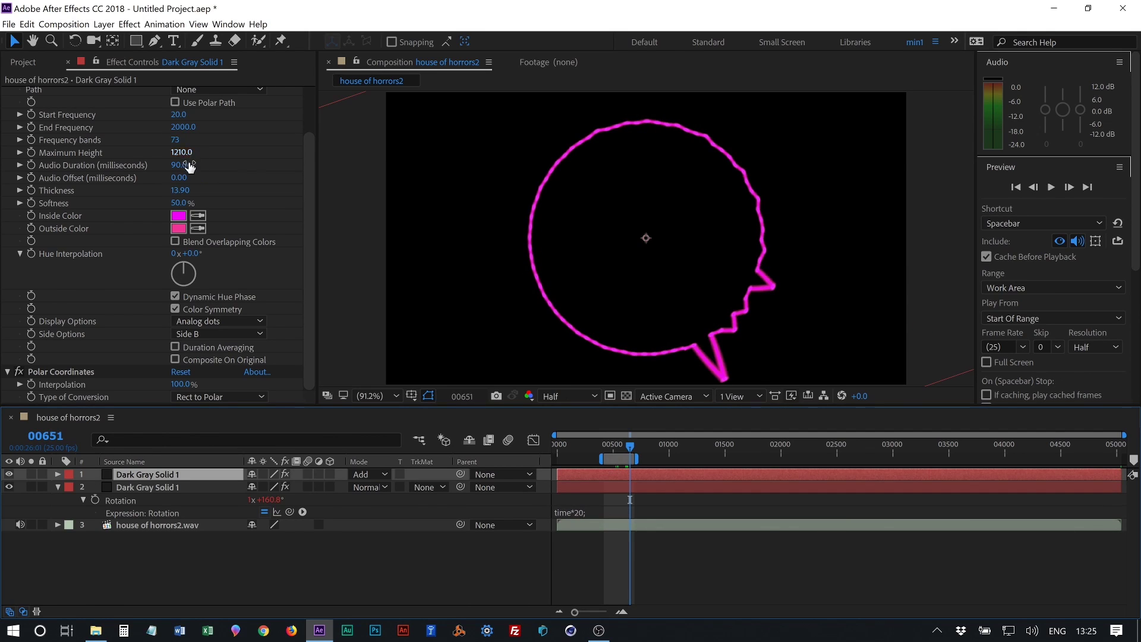
{"action": "left_click_drag", "start_coordinate": [181, 152], "coordinate": [215, 150]}
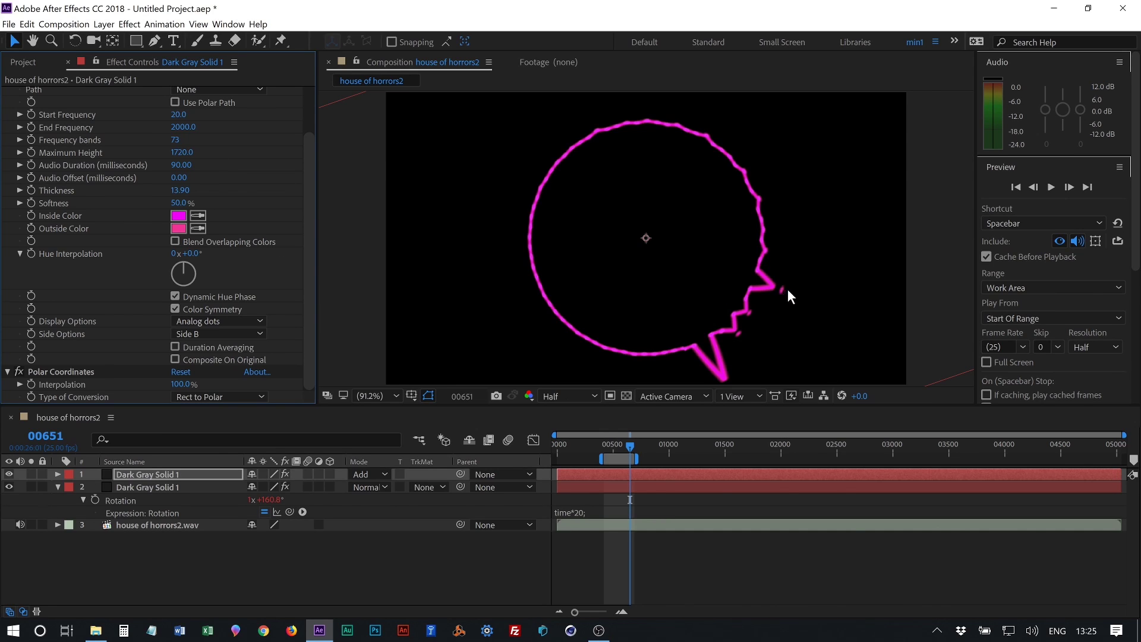
- Preview the animation, then set the top dotted spectrum layer to draw on Side A
{"action": "left_click", "coordinate": [1051, 191]}
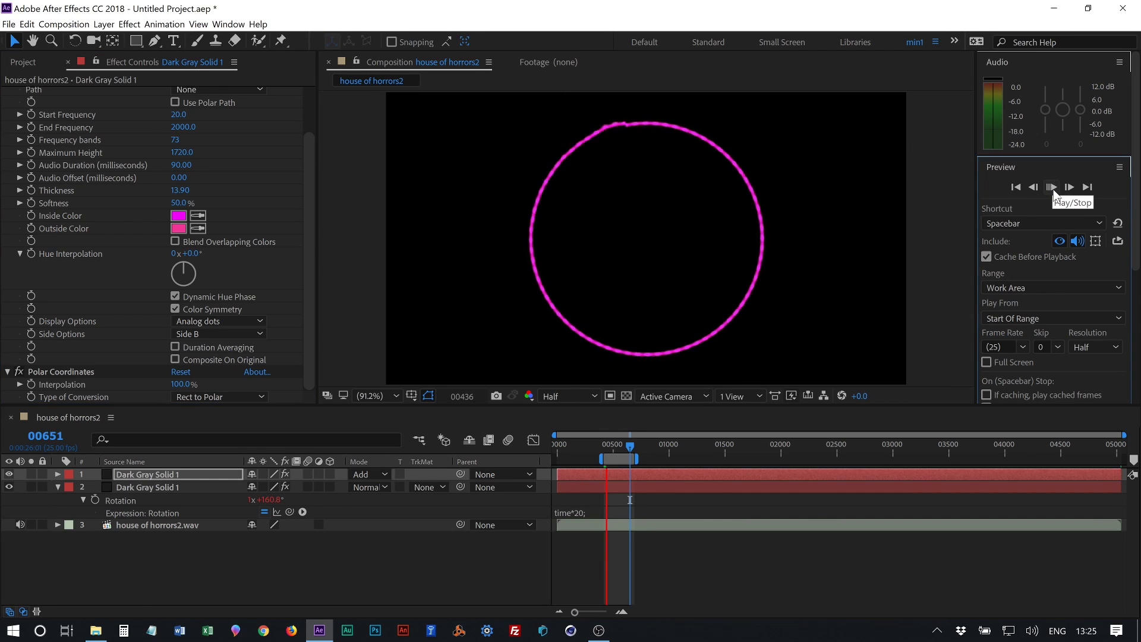
{"action": "left_click", "coordinate": [1051, 188]}
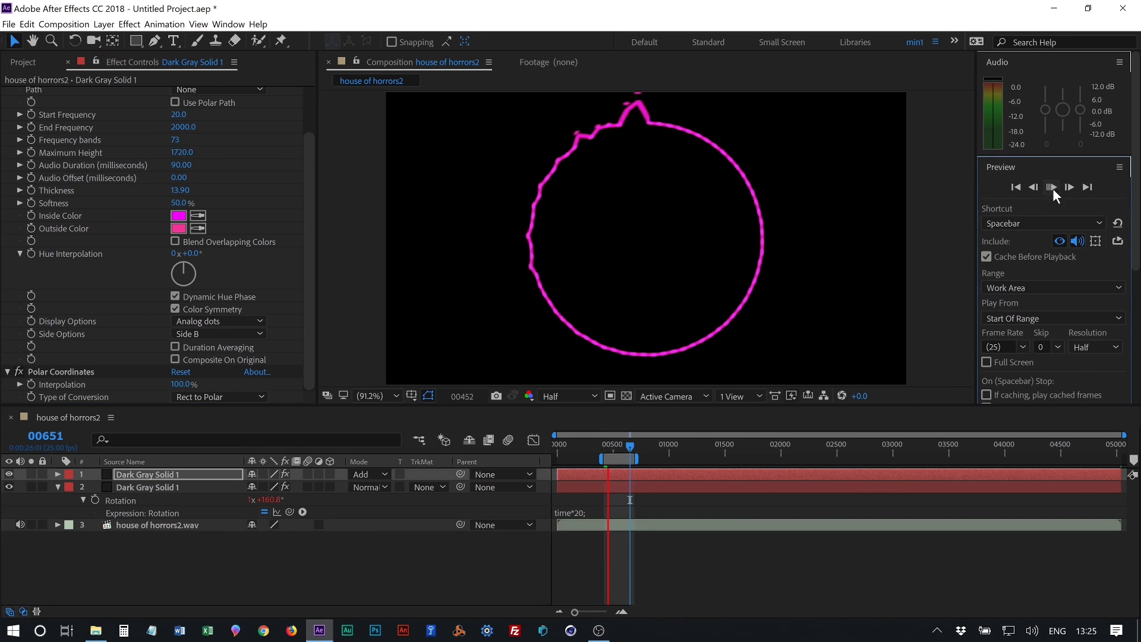
{"action": "left_click", "coordinate": [187, 472]}
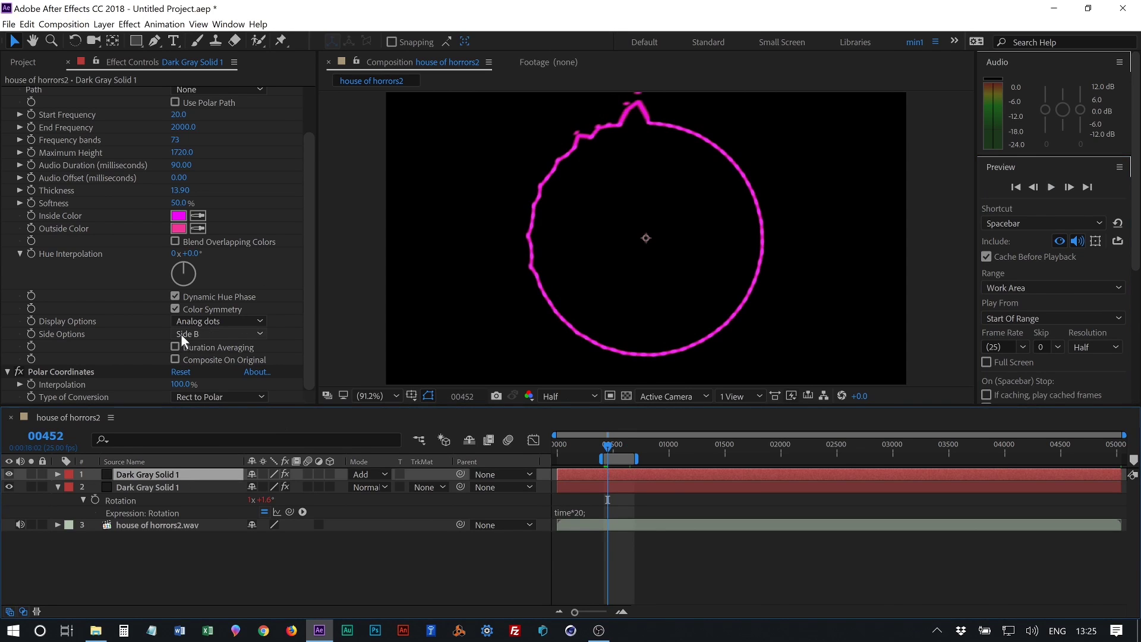
{"action": "left_click", "coordinate": [217, 330]}
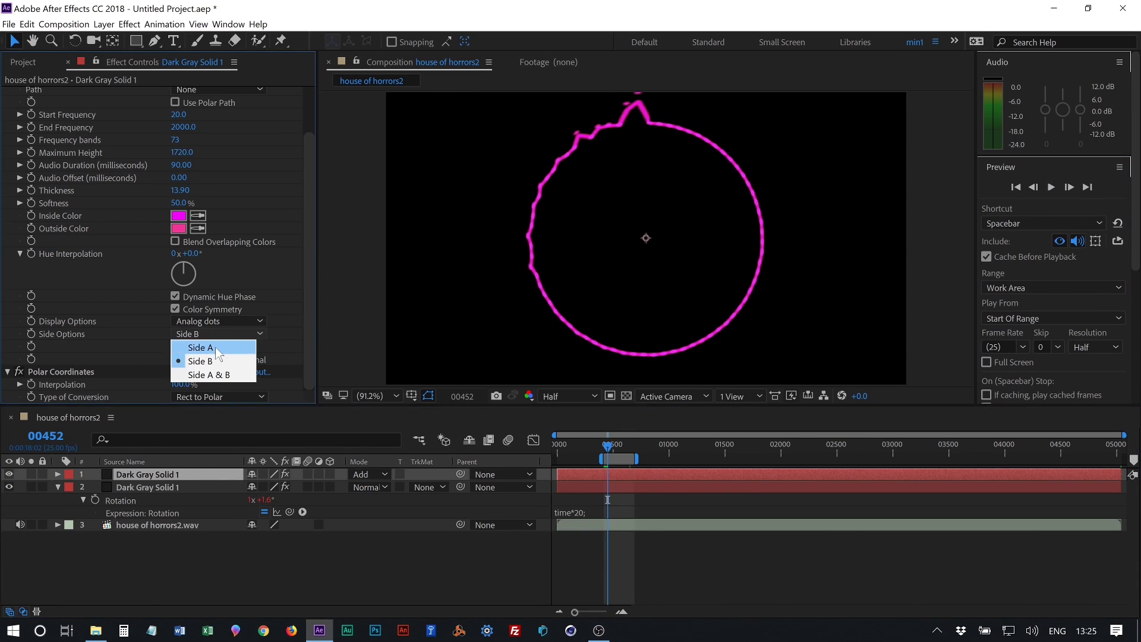
{"action": "left_click", "coordinate": [215, 347]}
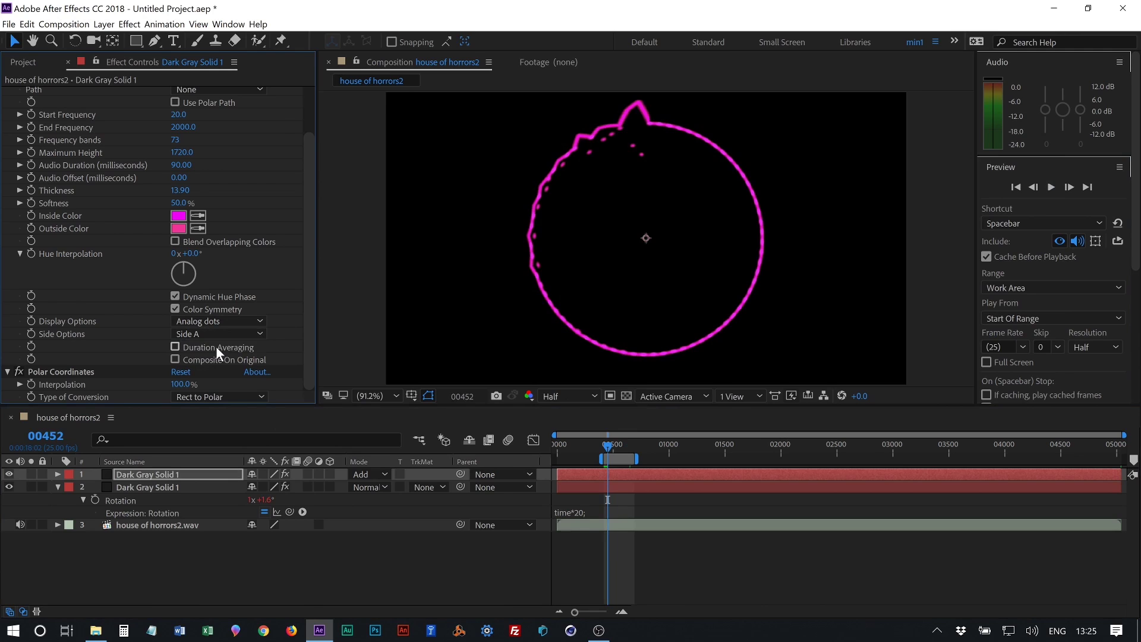
{"action": "left_click", "coordinate": [1051, 187]}
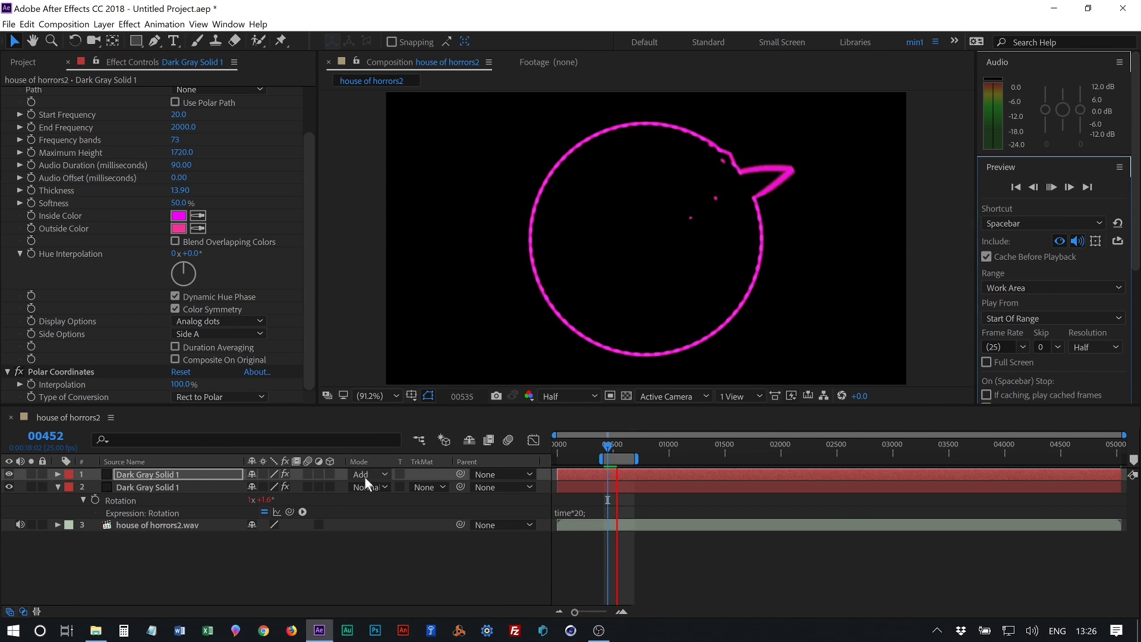
{"action": "left_click", "coordinate": [1051, 188]}
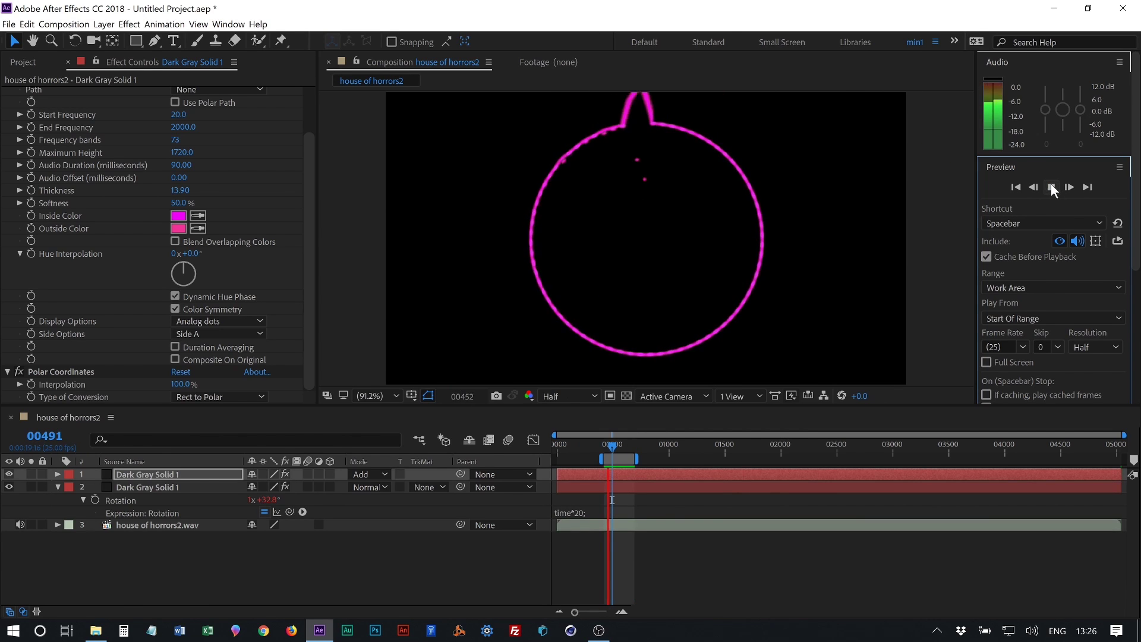
{"action": "left_click", "coordinate": [611, 447]}
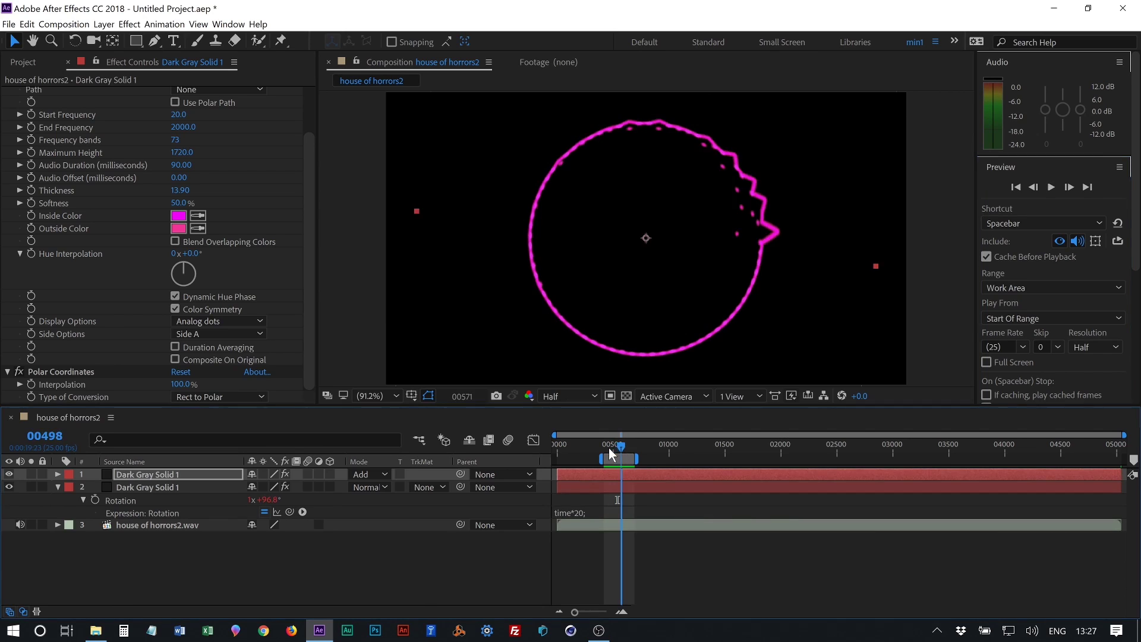
{"action": "mouse_move", "coordinate": [618, 446]}
{"action": "left_mouse_down"}
{"action": "mouse_move", "coordinate": [606, 448]}
{"action": "mouse_move", "coordinate": [621, 450]}
{"action": "left_mouse_up"}
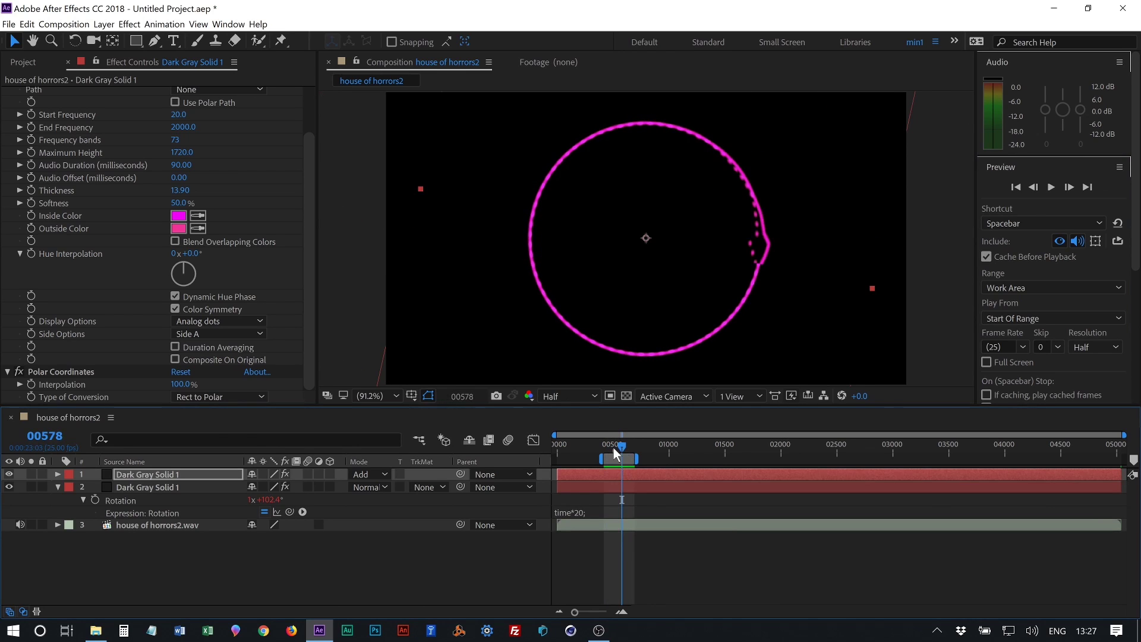